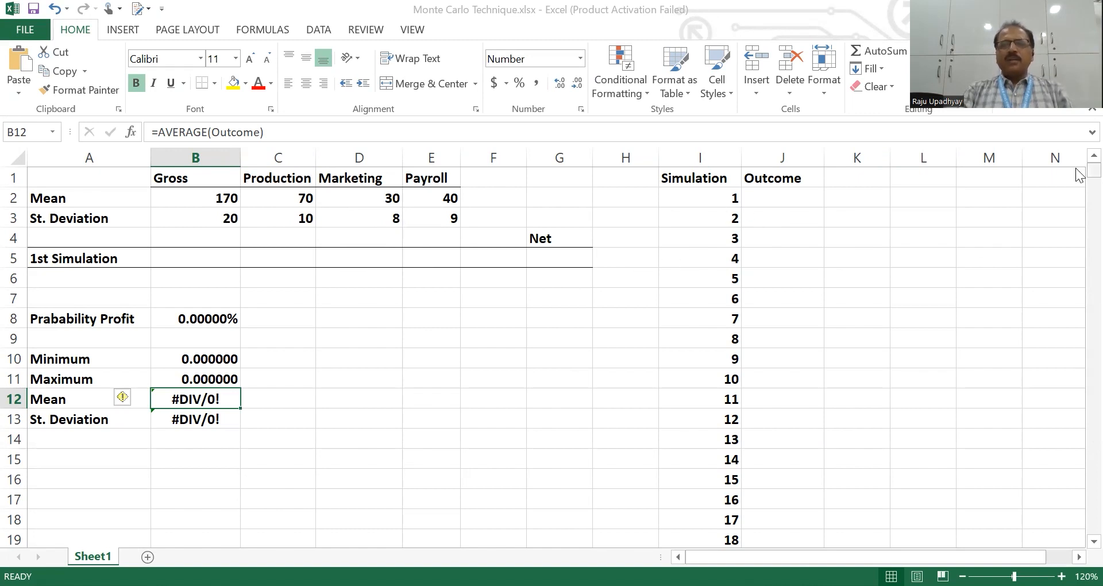
scroll(1076, 216, "down", 20)
scroll(1075, 352, "down", 20)
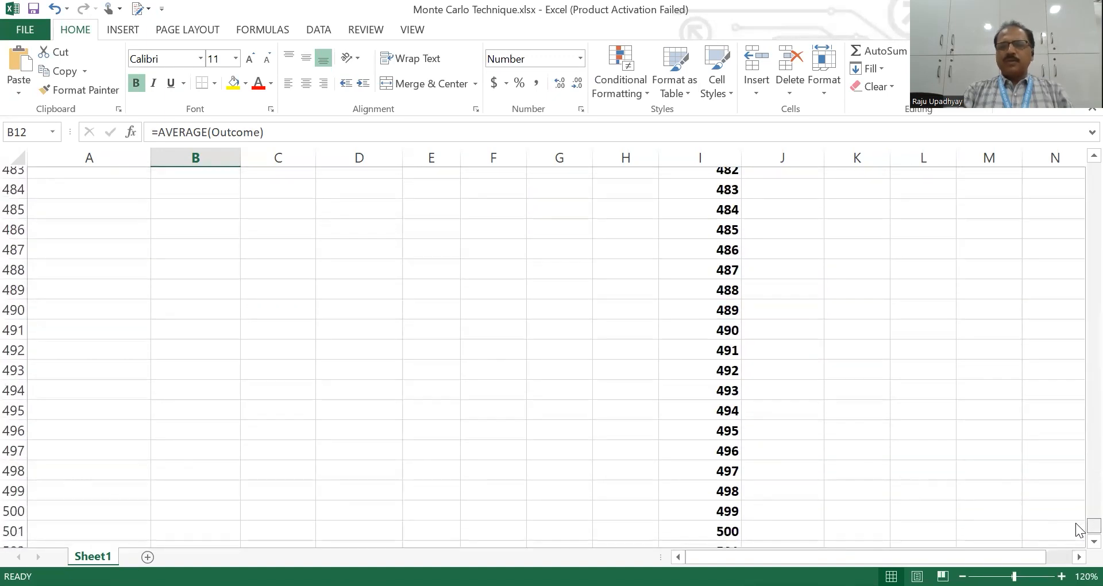
scroll(1079, 529, "up", 20)
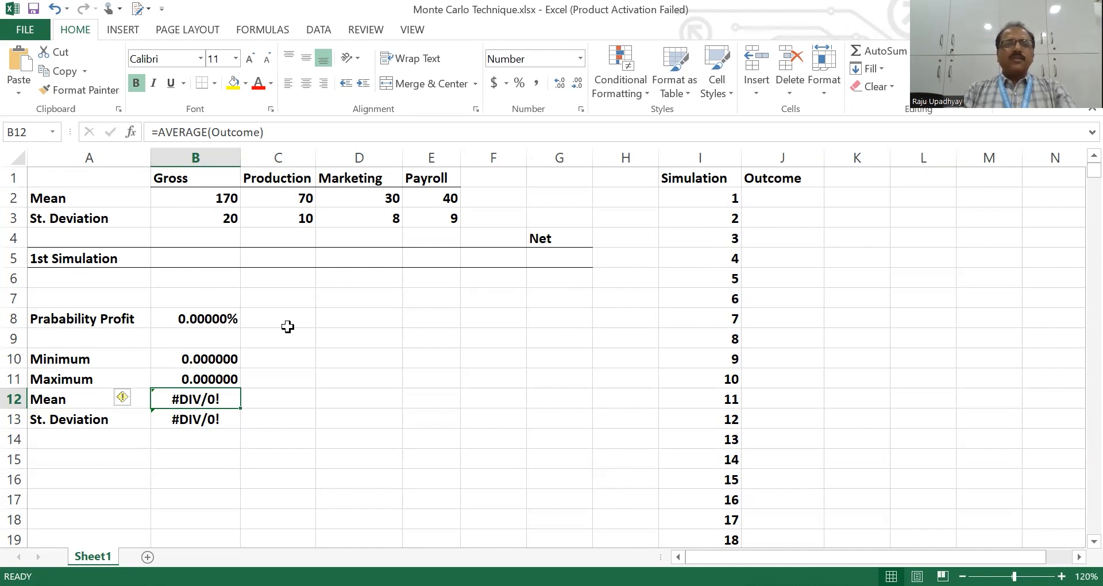
Enter the formula =NORM.INV(RAND(),B2,B3) in cell B5 to simulate the Gross value for the 1st Simulation.
left_click(214, 258)
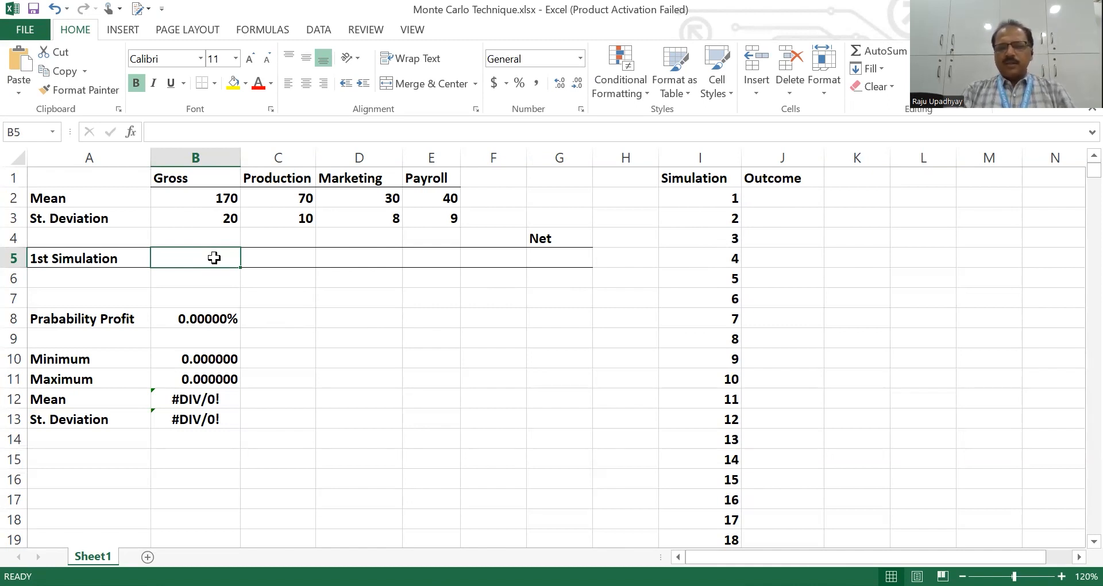
type("=")
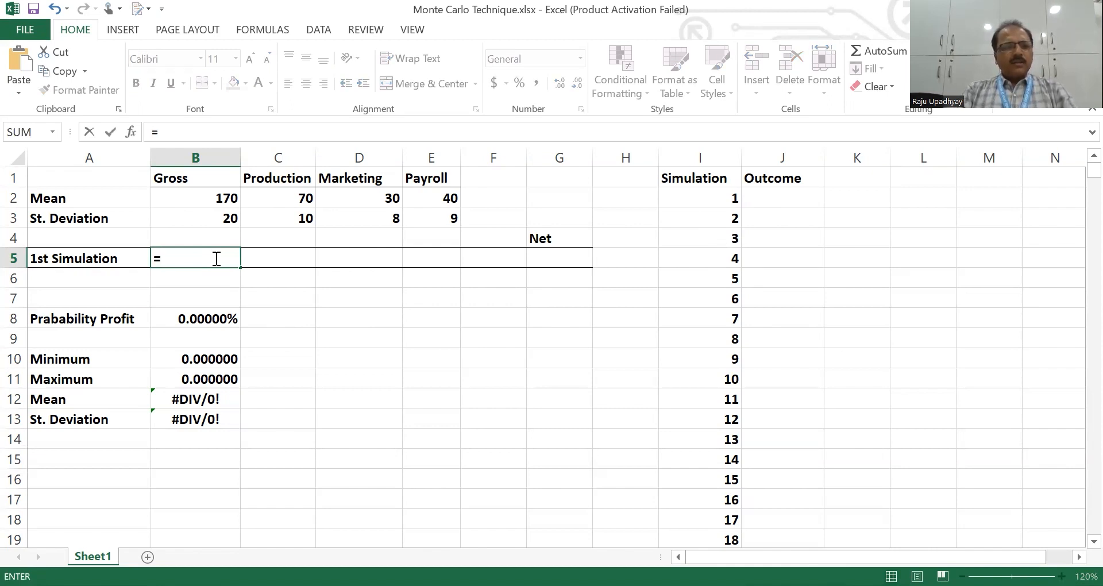
type("norm")
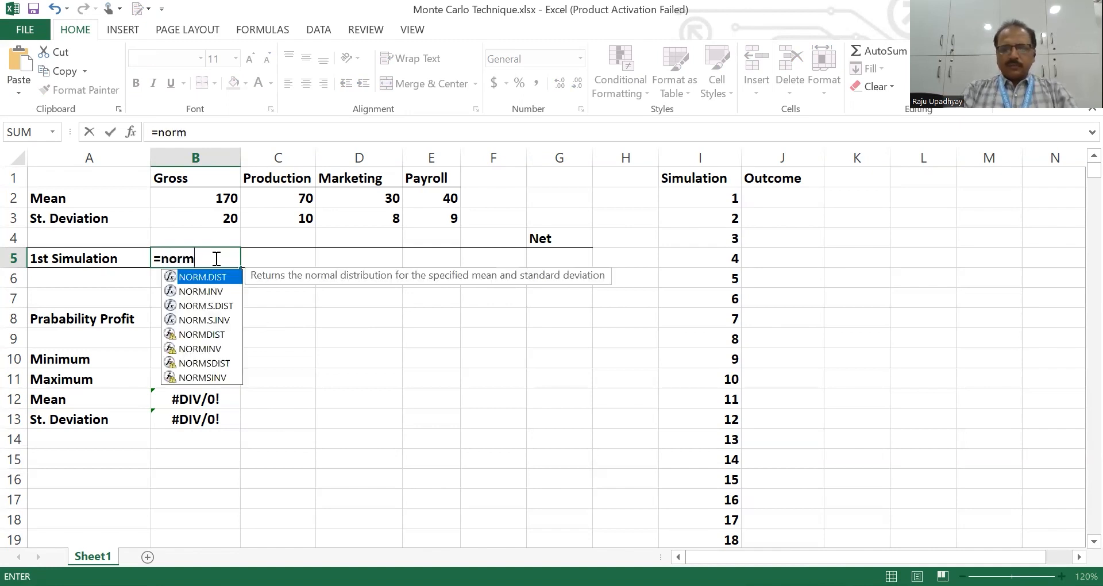
type(".inv")
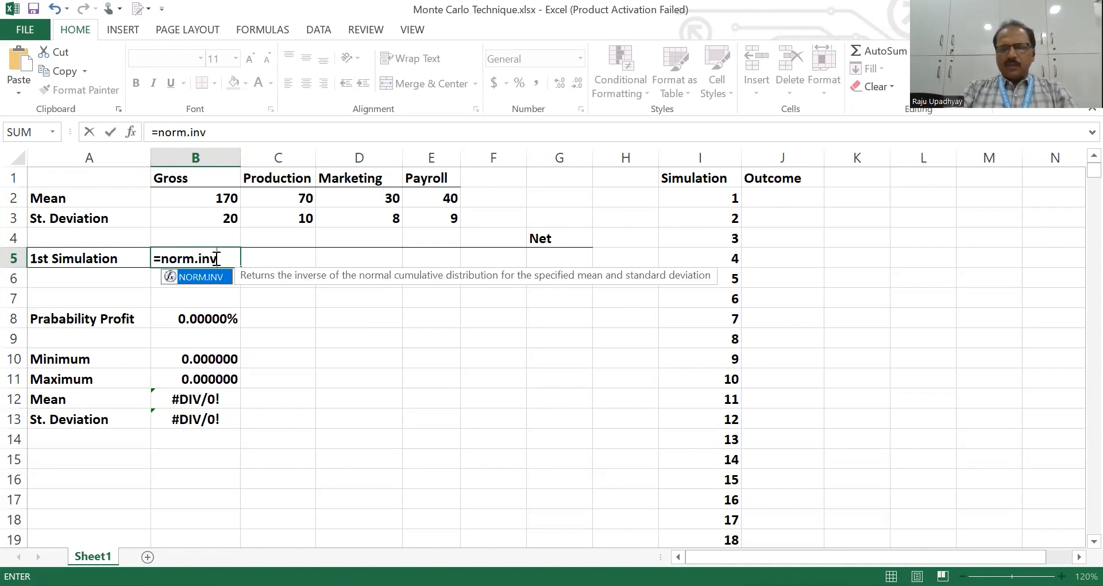
type("(")
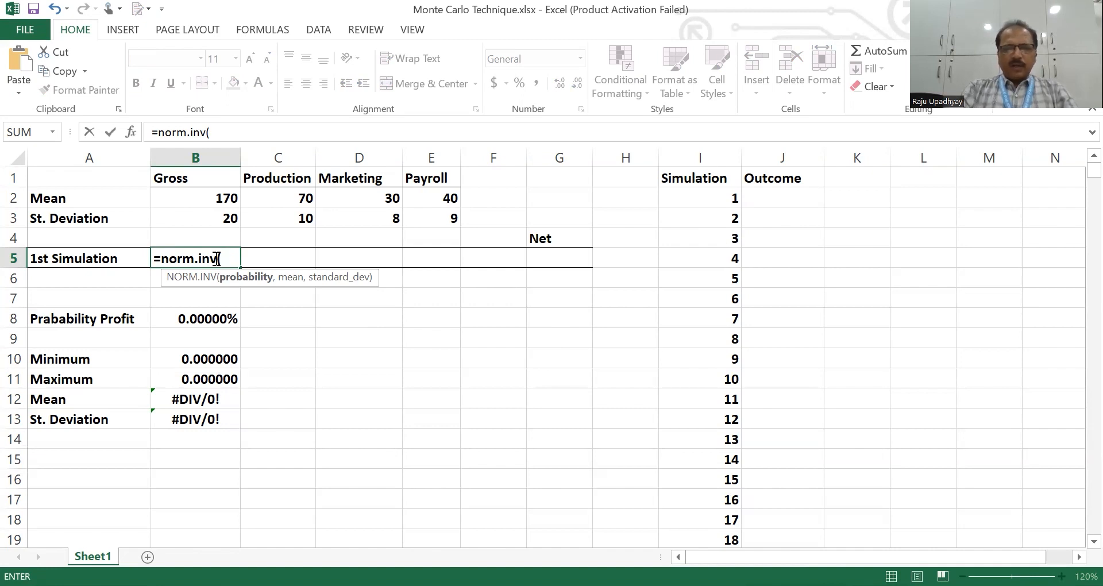
type("rand")
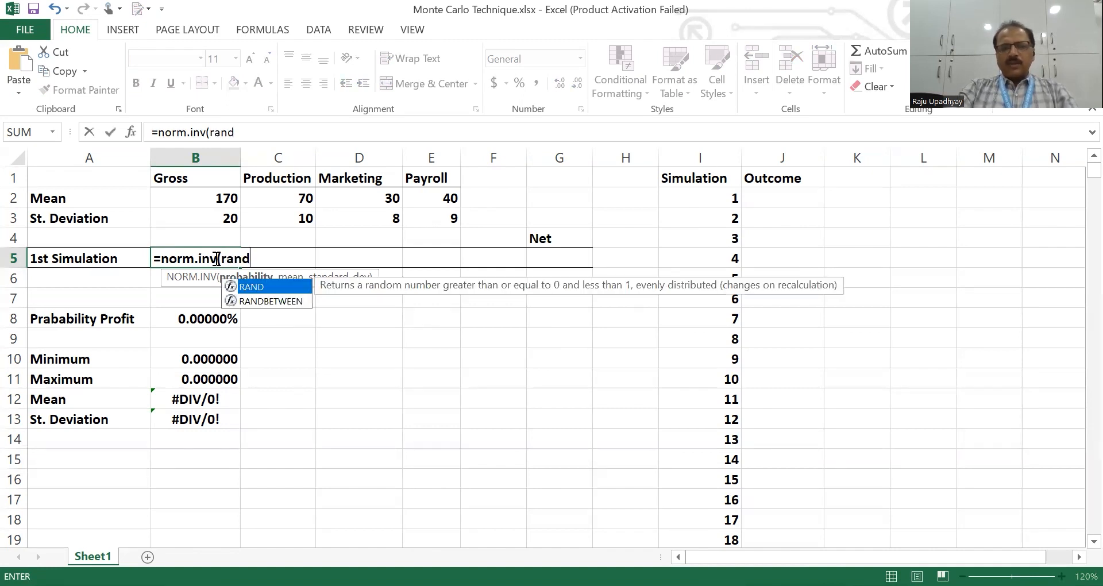
type("()")
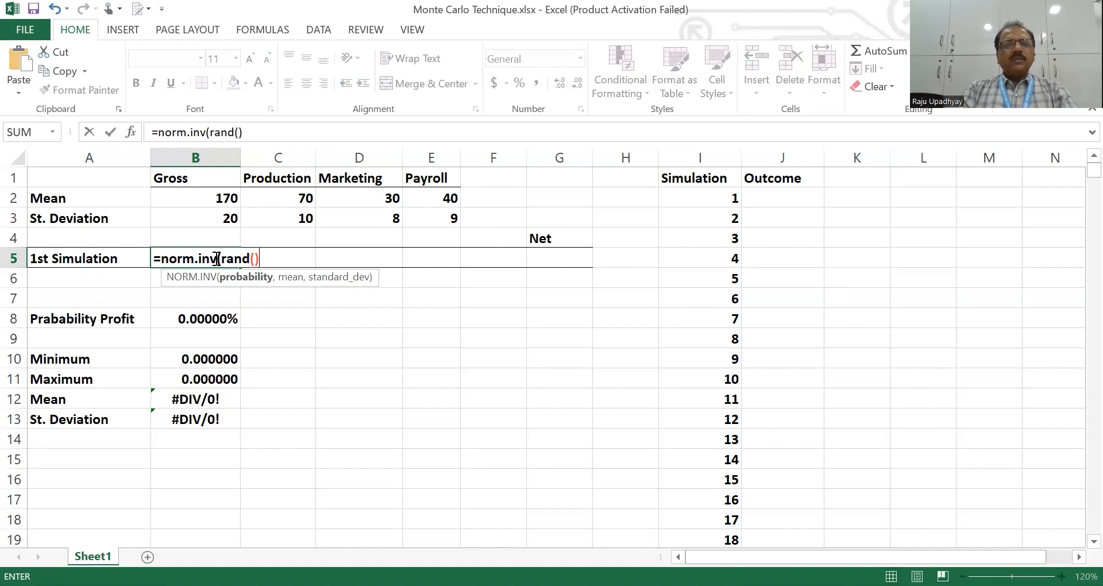
type(",")
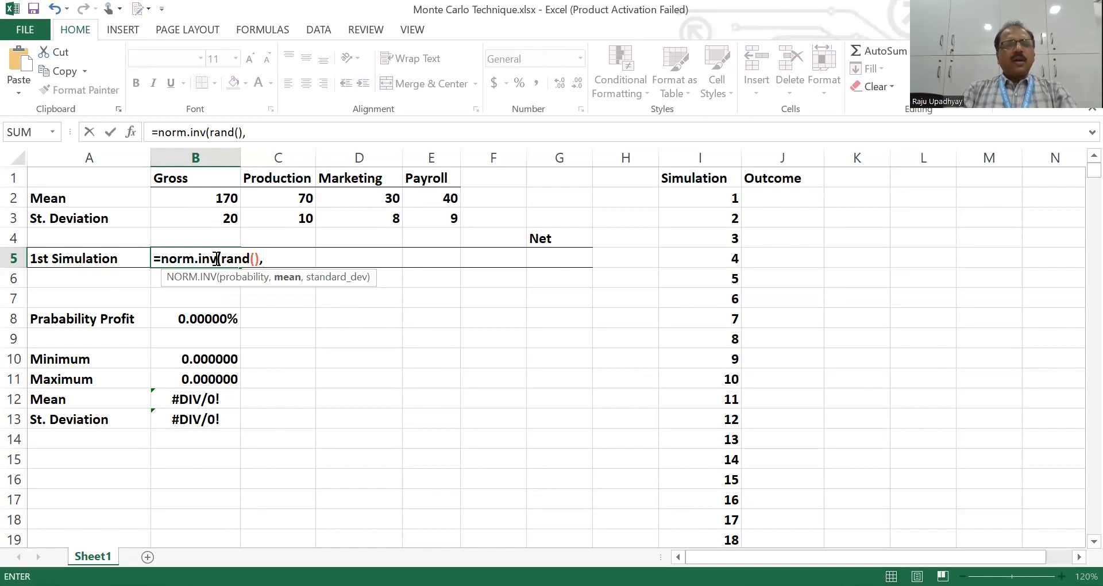
left_click(211, 197)
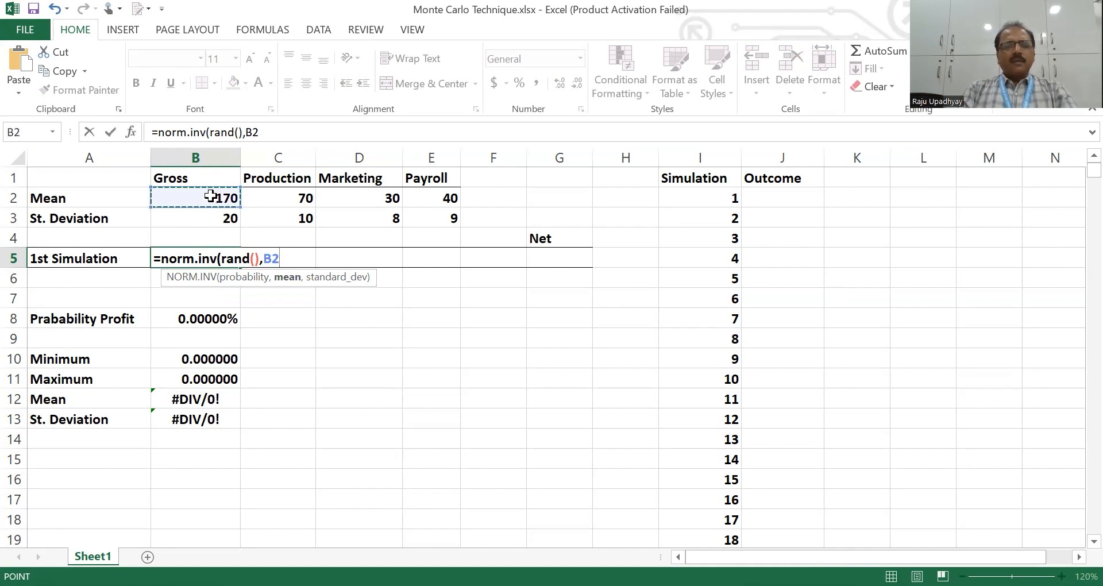
type(",")
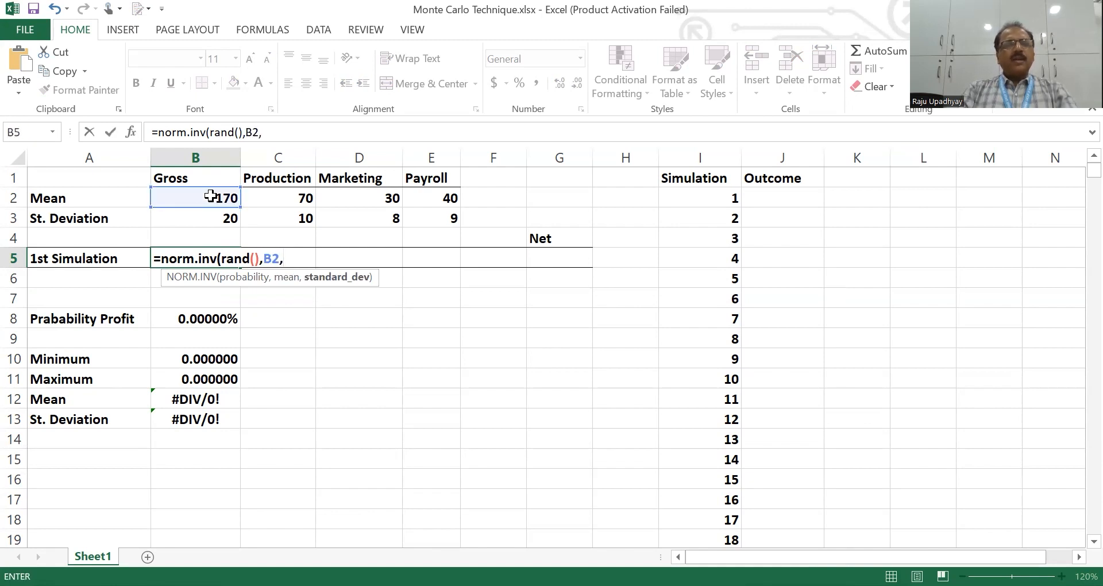
left_click(230, 218)
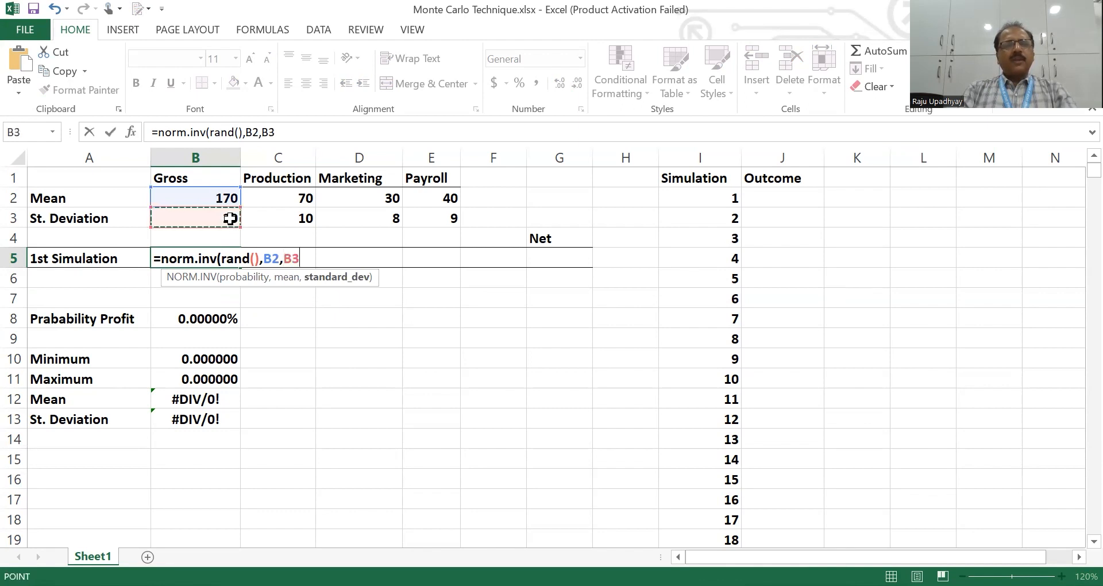
type(")")
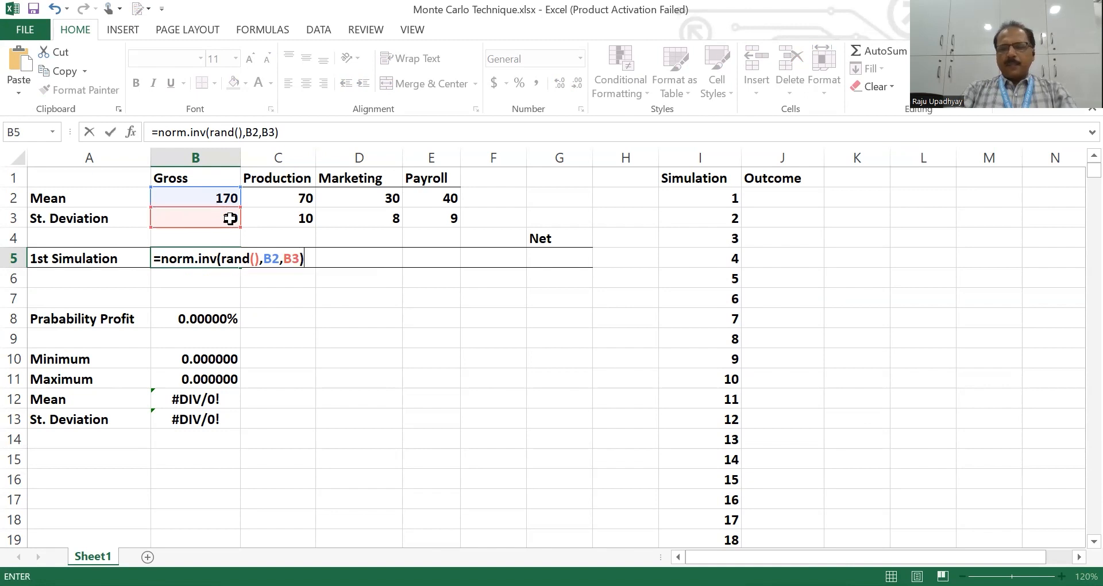
key("Return")
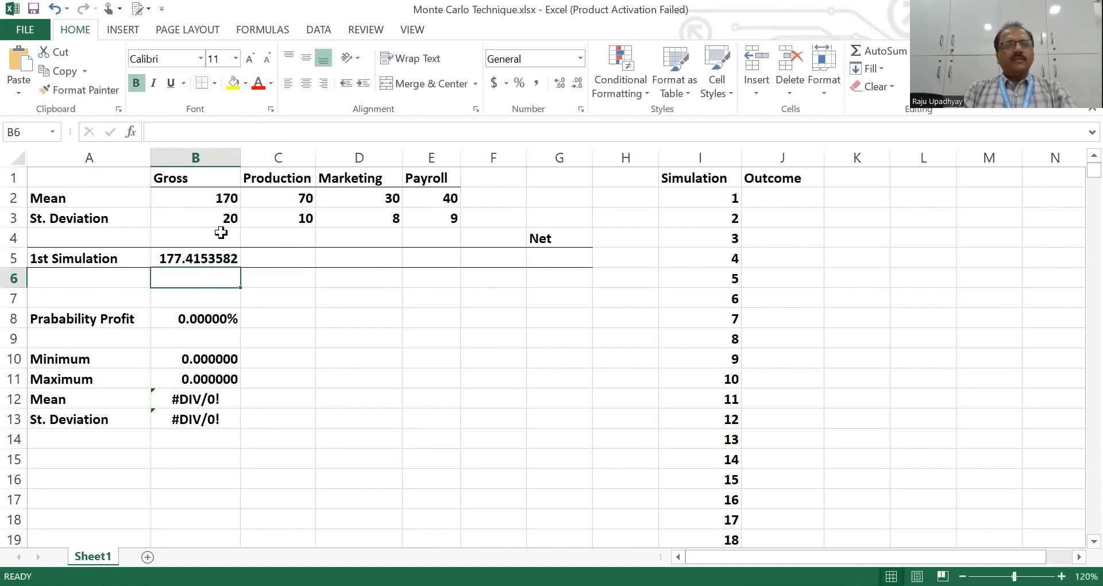
Copy the Gross simulation formula from B5 across the Production, Marketing and Payroll columns to E5.
left_click(186, 260)
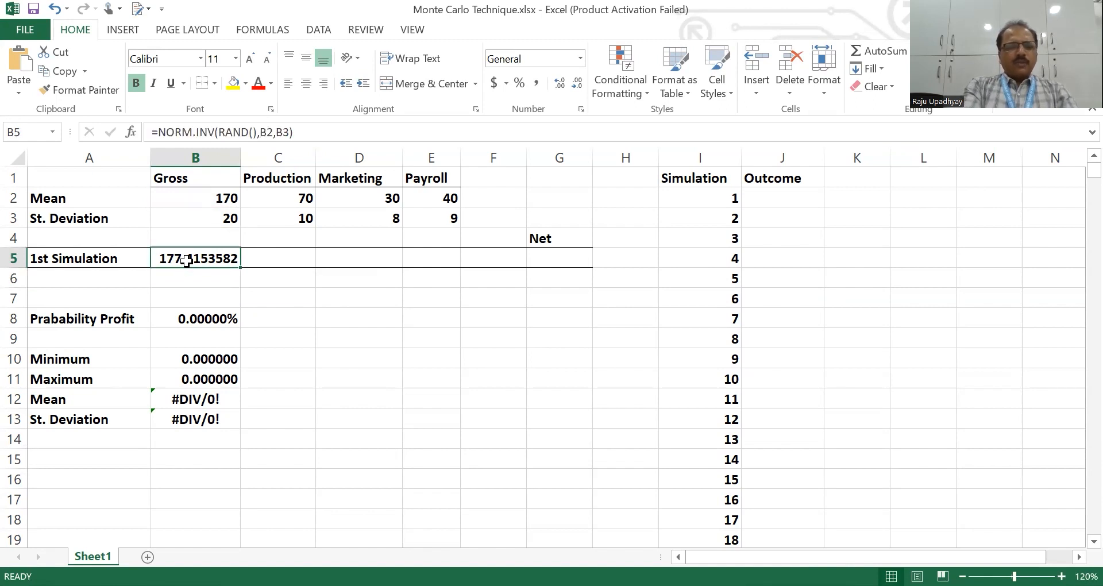
double_click(187, 261)
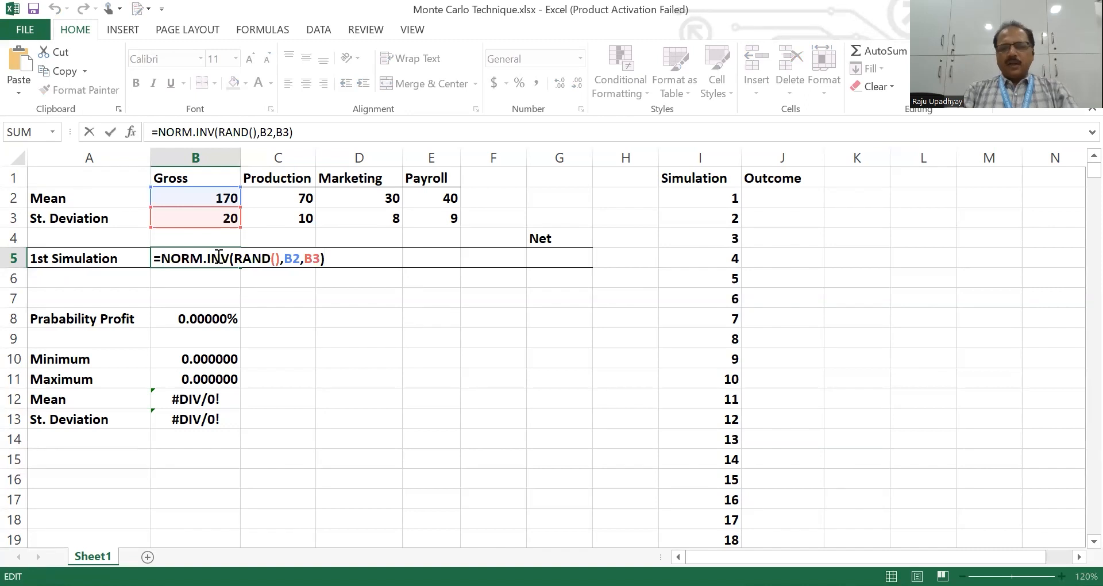
key("Return")
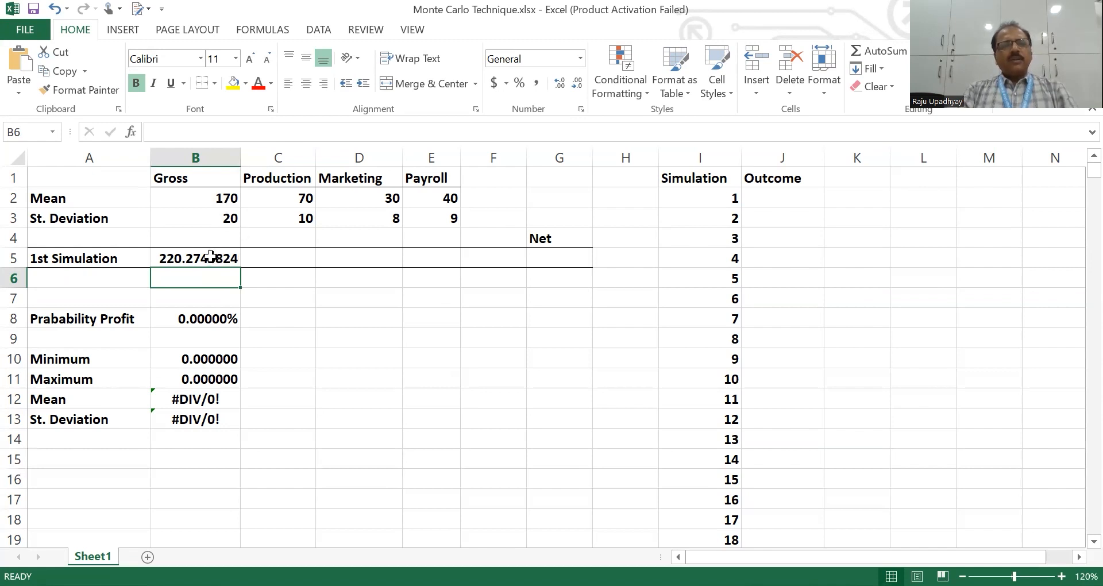
left_click(211, 256)
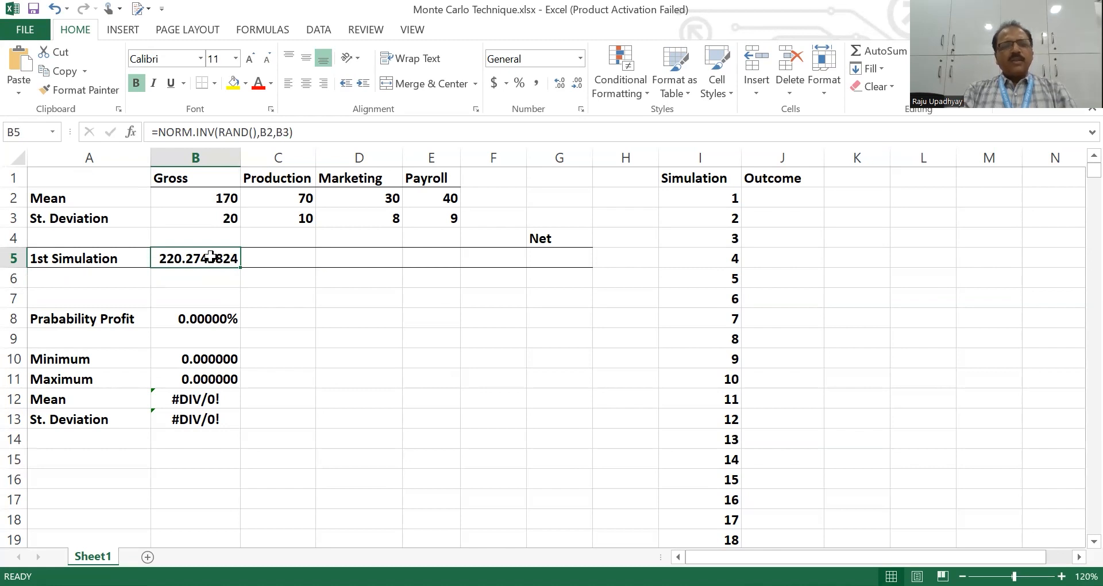
left_click_drag(240, 265, 458, 261)
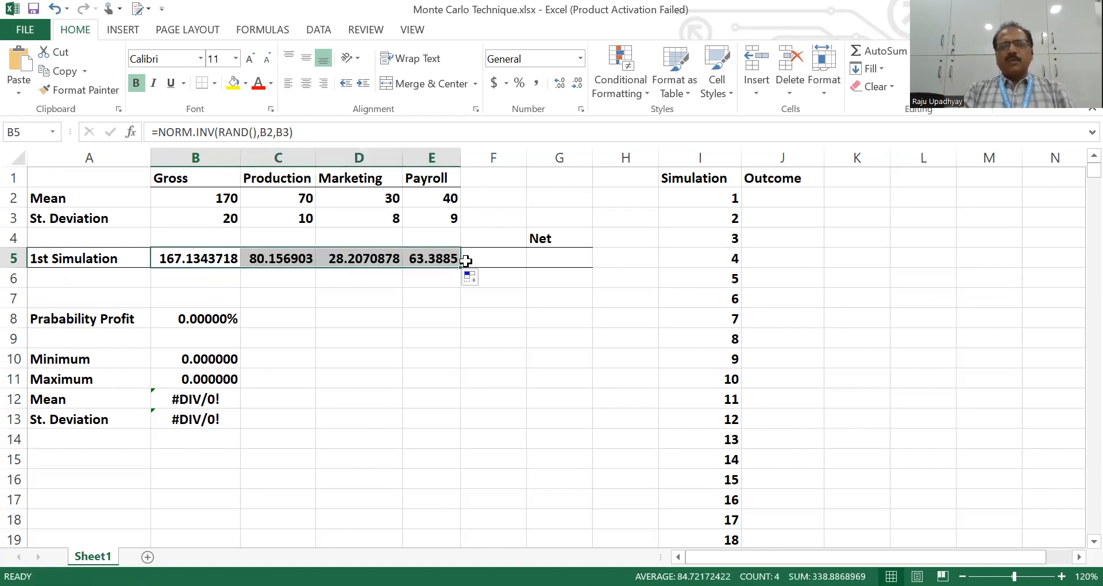
Calculate the Net value of the 1st Simulation in G5 with the formula =B5-(C5+D5+E5).
left_click(557, 255)
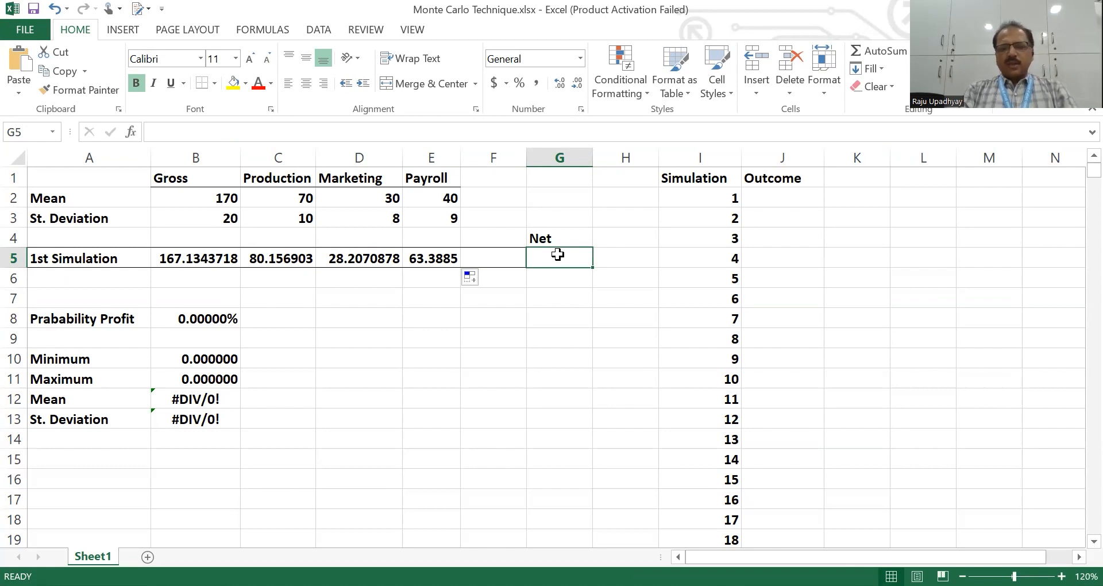
type("=")
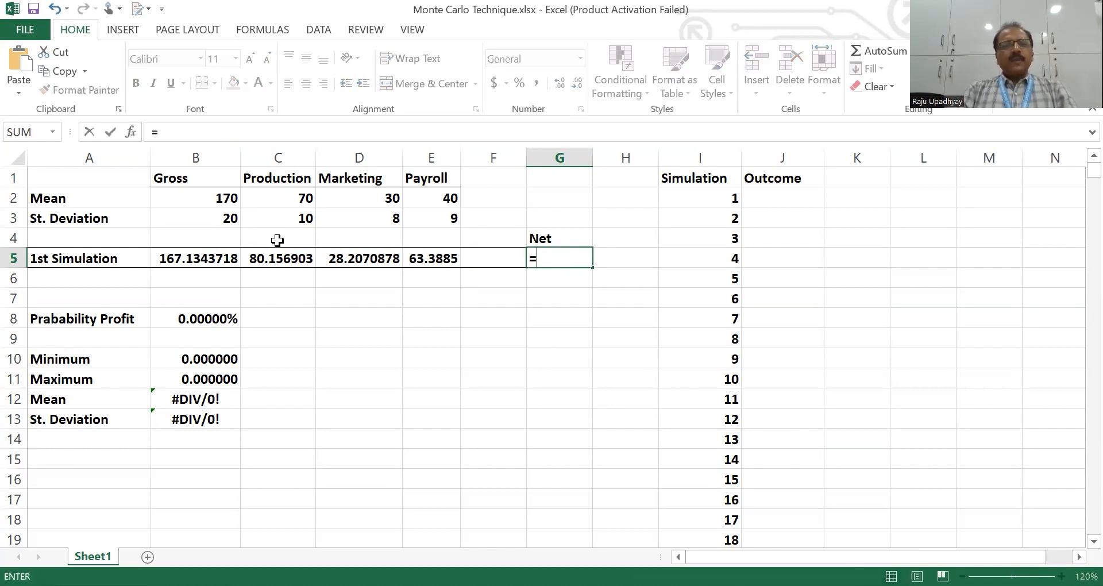
left_click(197, 259)
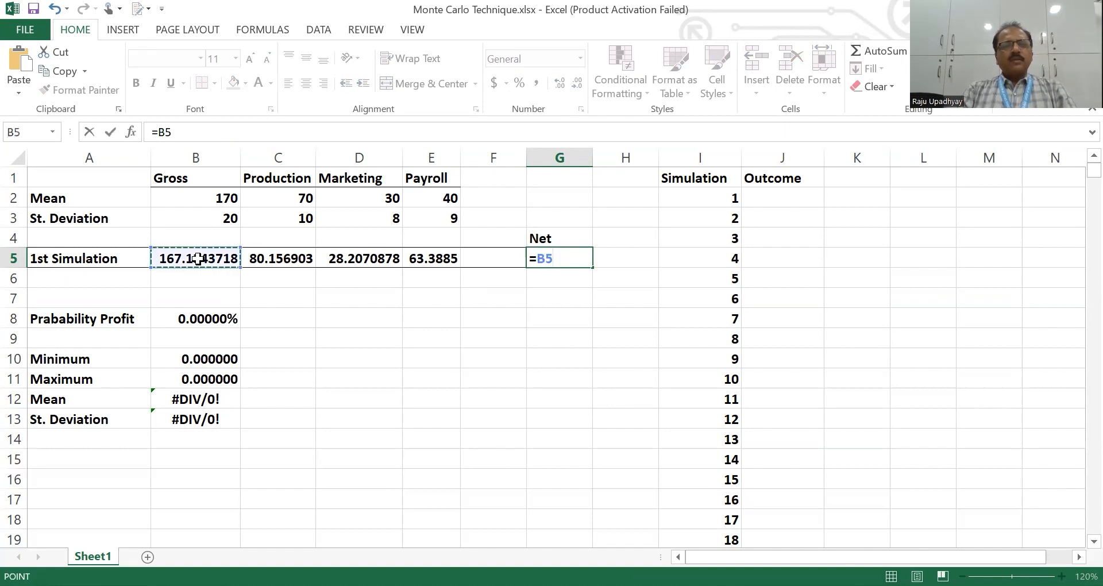
type("-(")
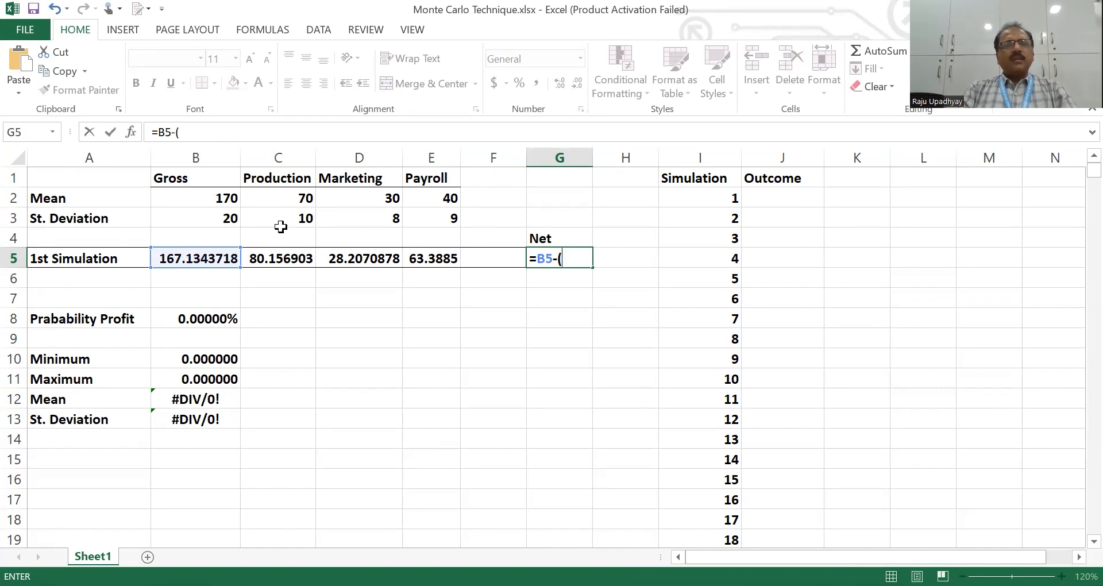
left_click(276, 262)
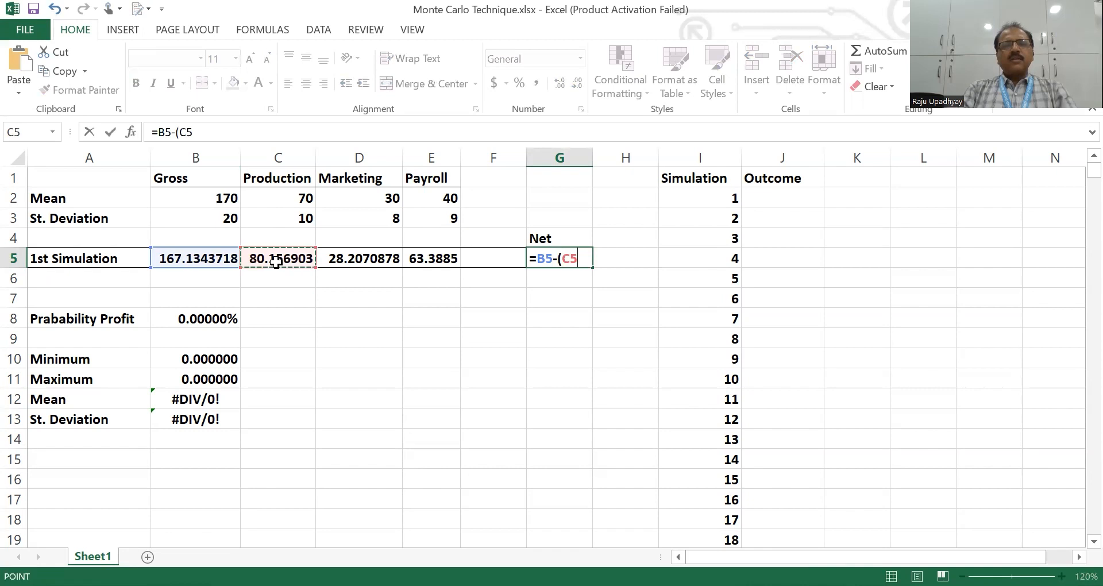
type("+")
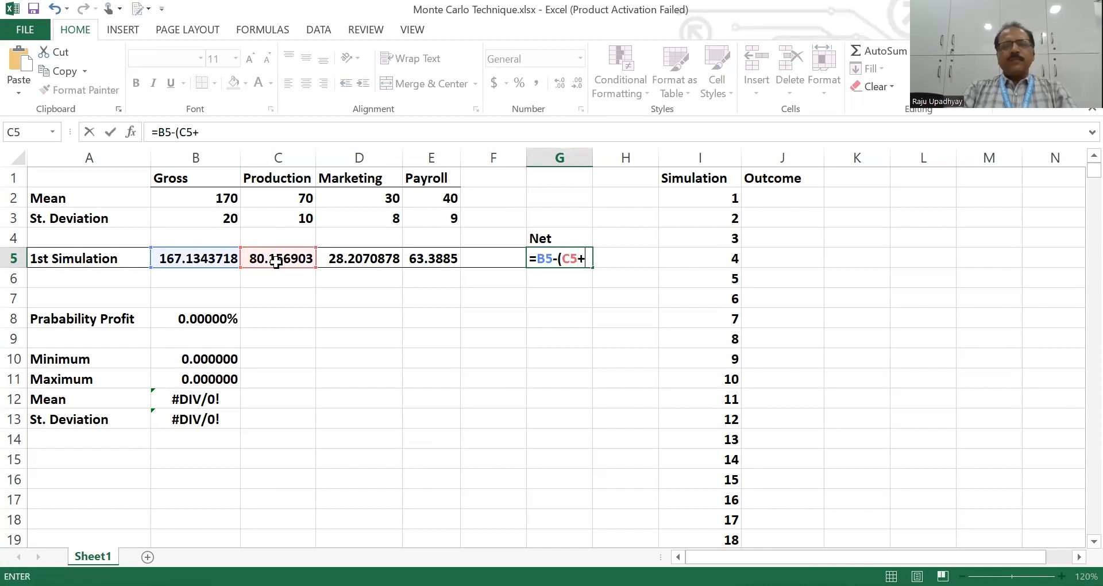
left_click(367, 257)
type("+")
left_click(452, 256)
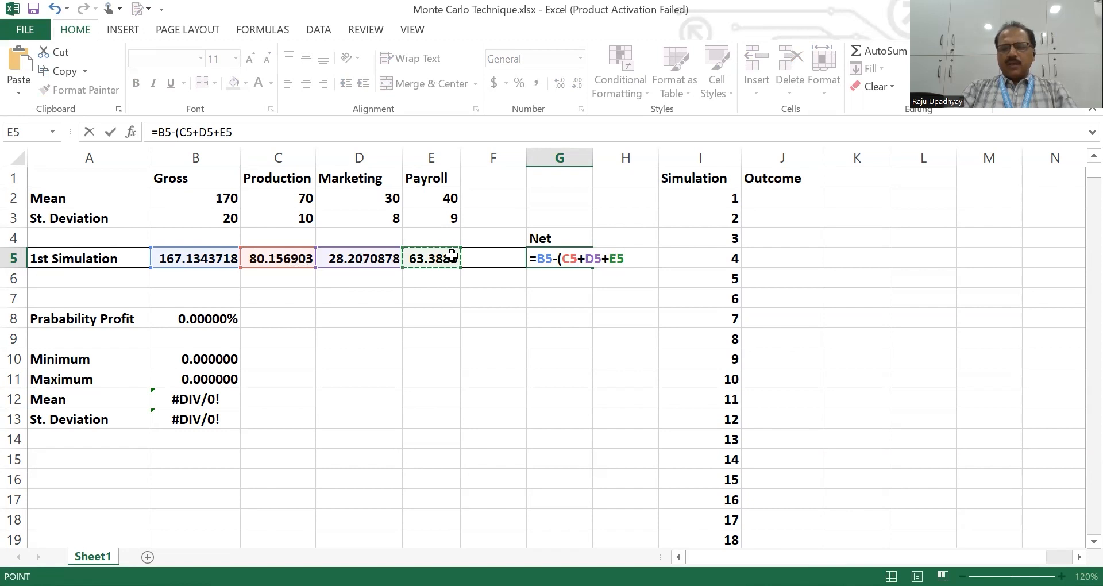
type(")")
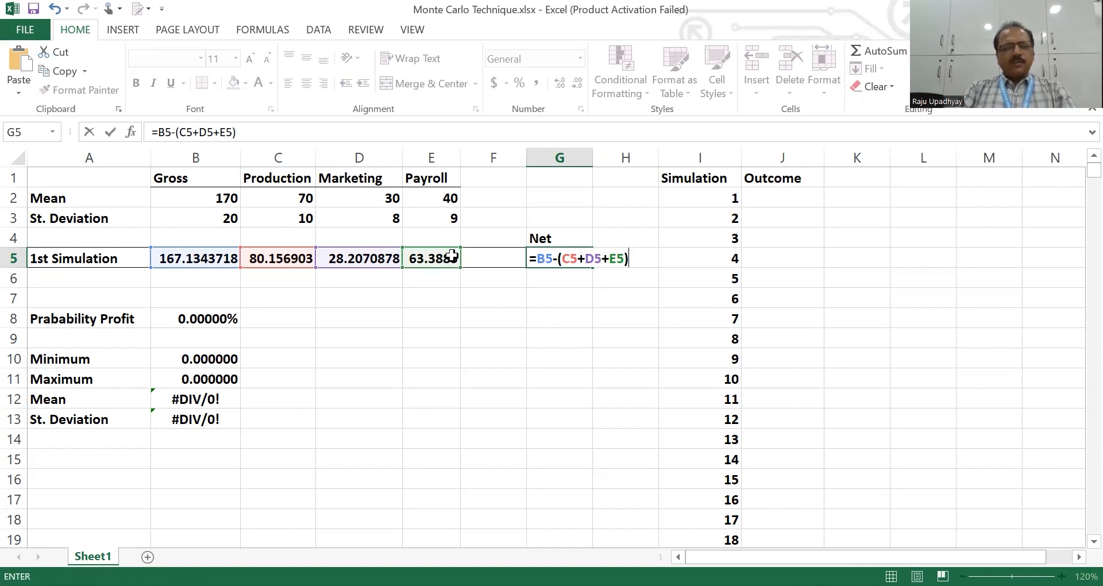
key("Return")
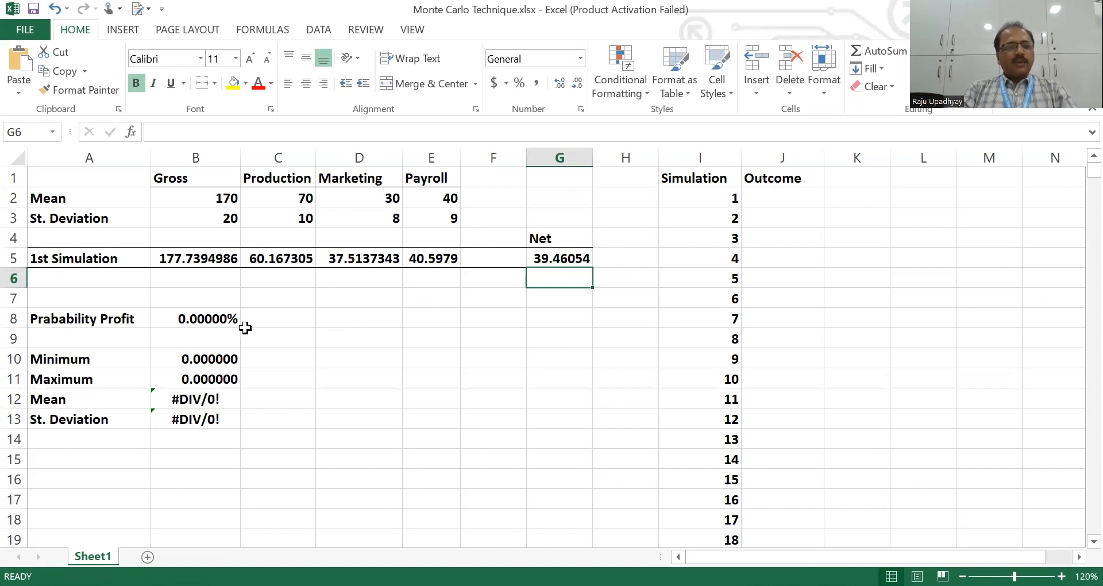
left_click(223, 320)
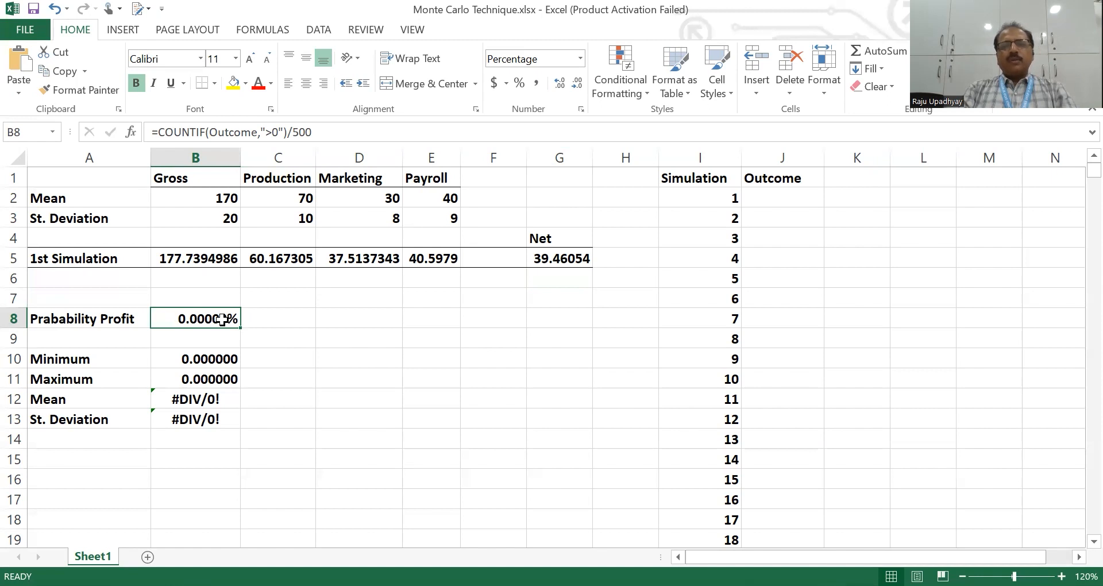
left_click_drag(779, 196, 770, 347)
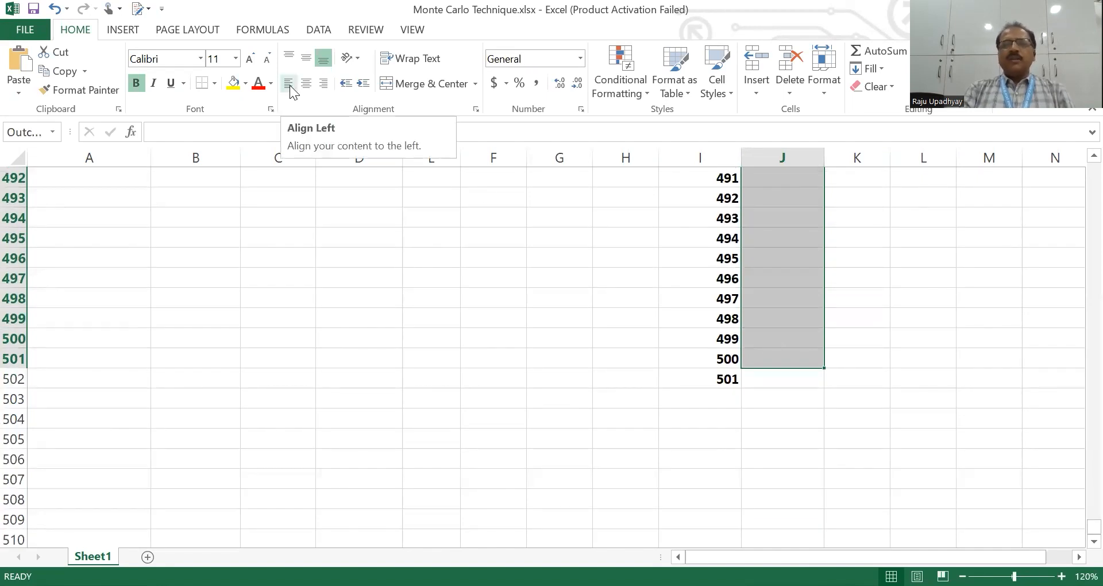
left_click(271, 32)
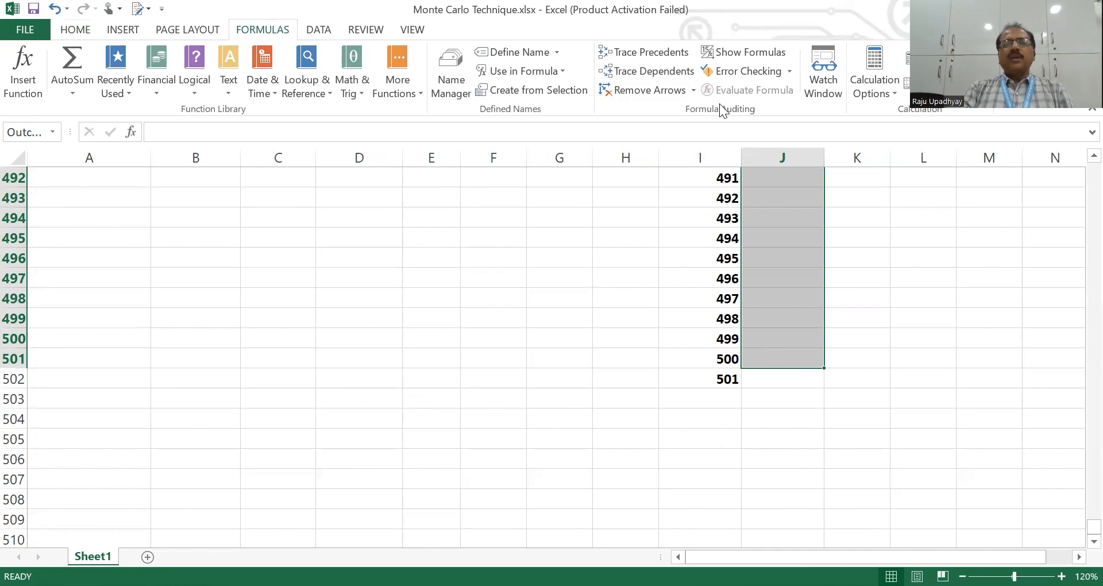
left_click(558, 51)
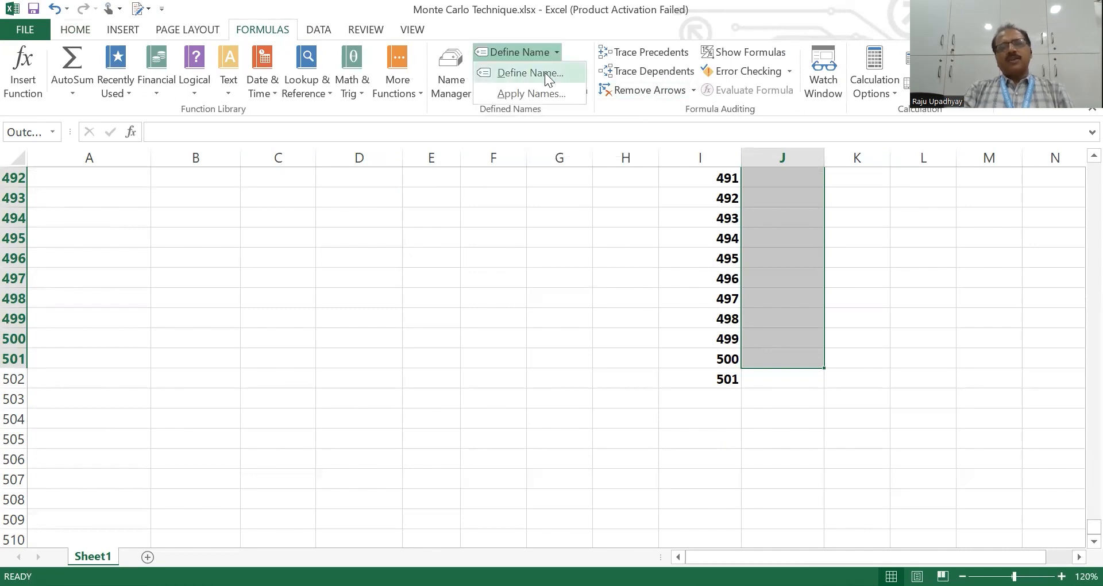
left_click(545, 73)
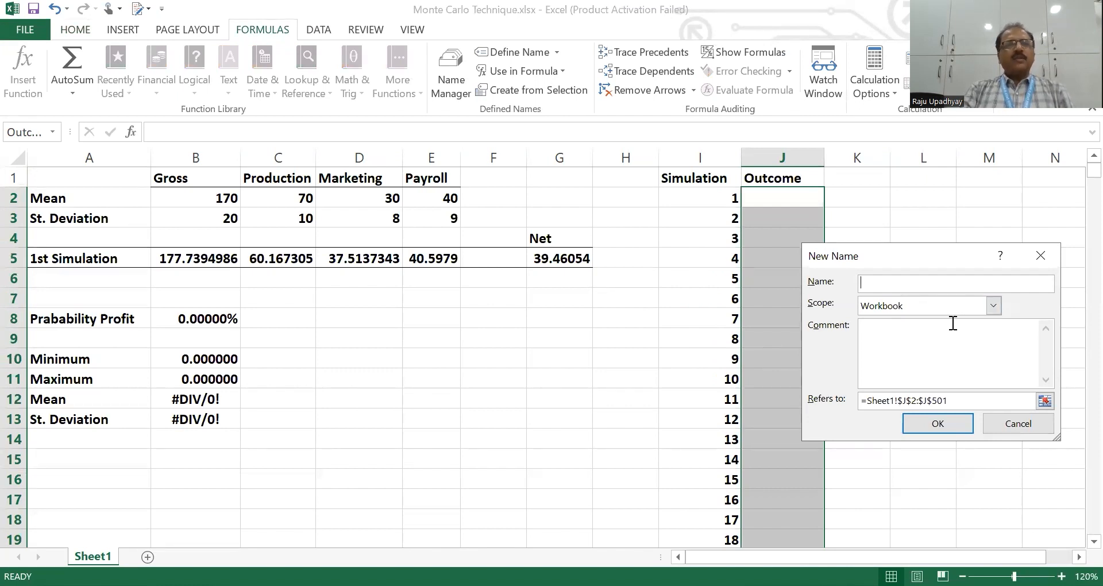
left_click(998, 418)
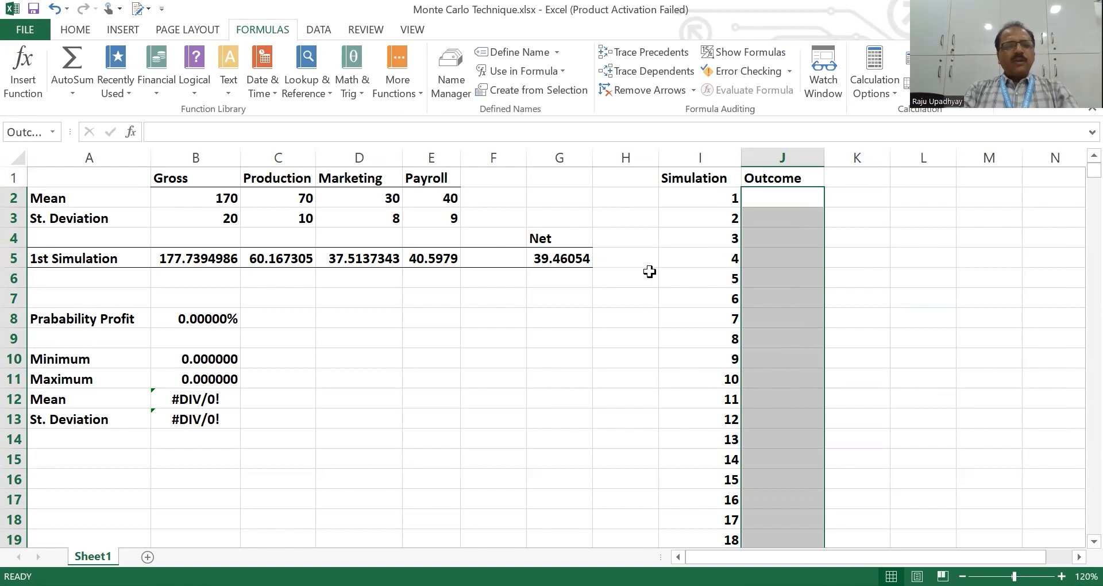
Calculate the probability of profit in B8 with the formula =COUNTIF(Outcome,">0")/500.
left_click(198, 323)
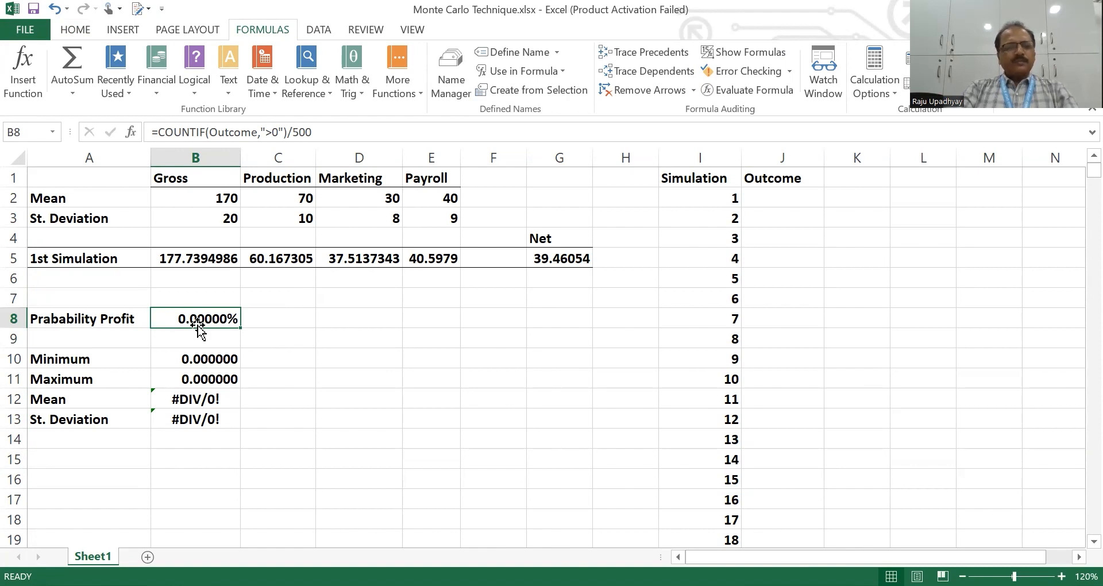
type("=")
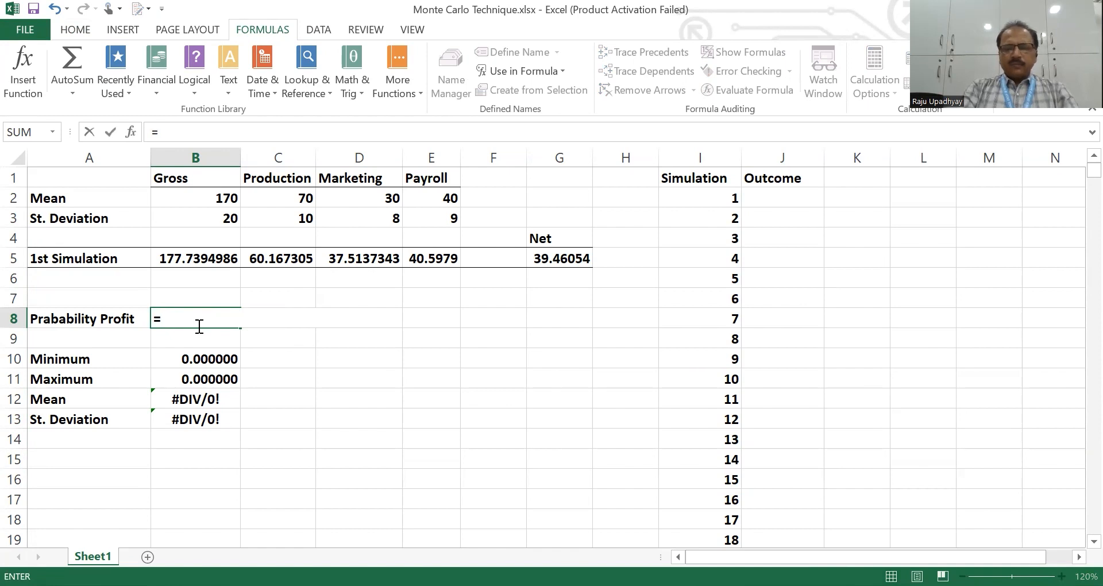
type("count")
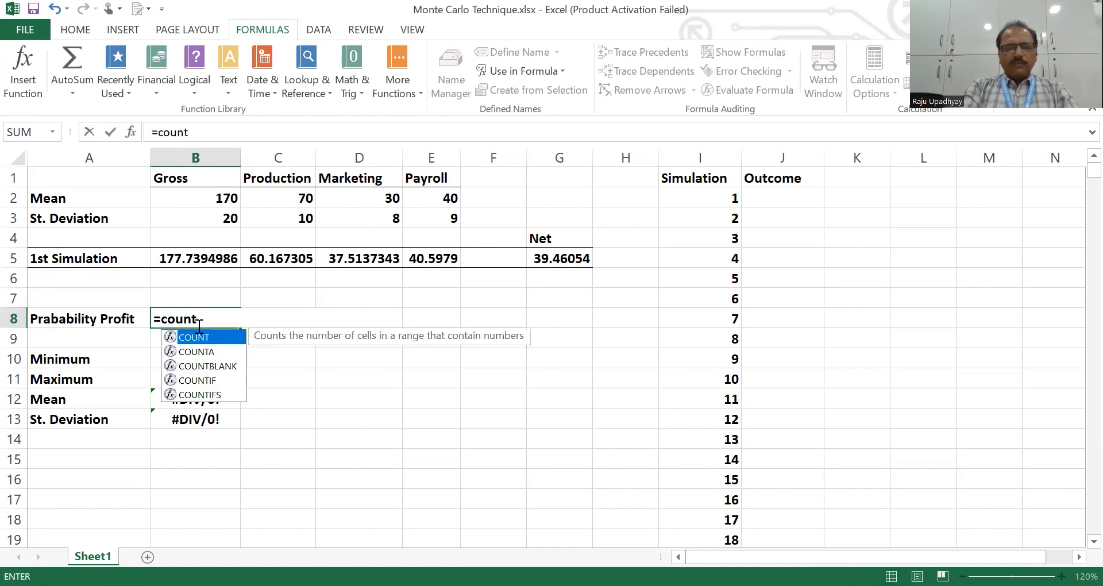
type("if")
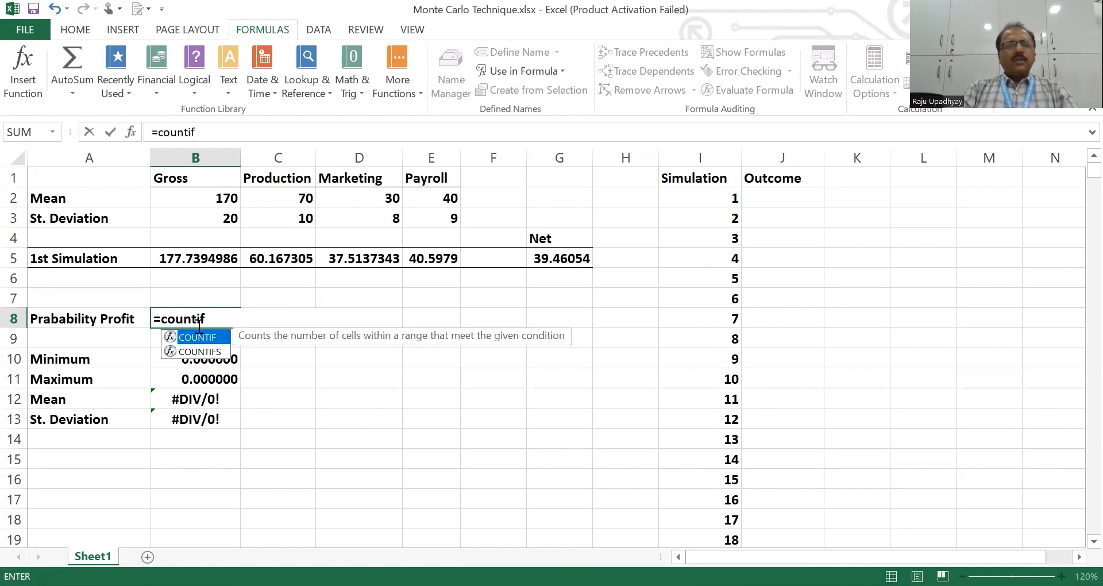
double_click(199, 339)
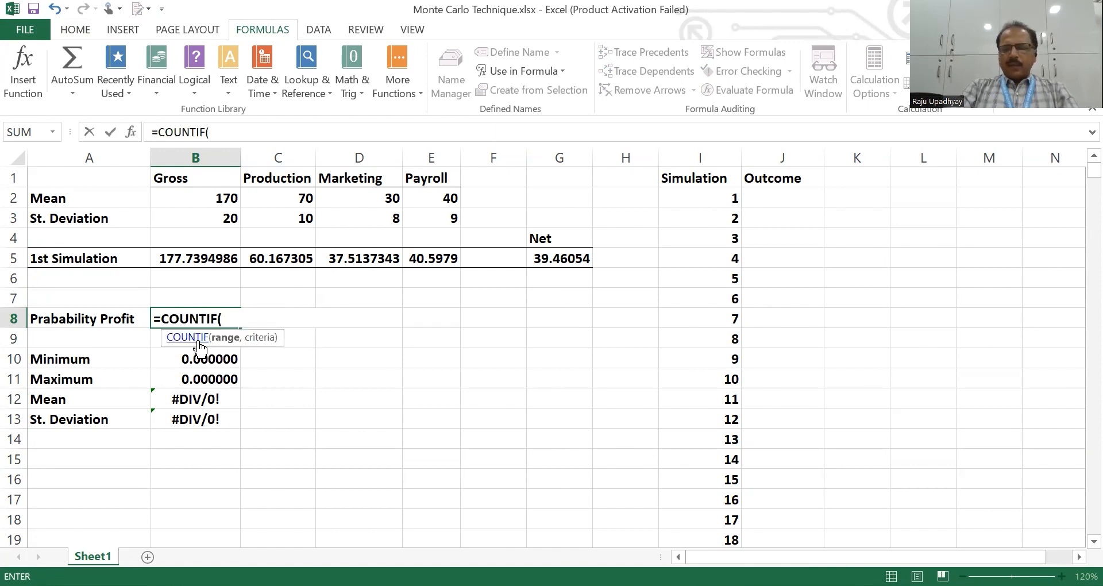
type("(")
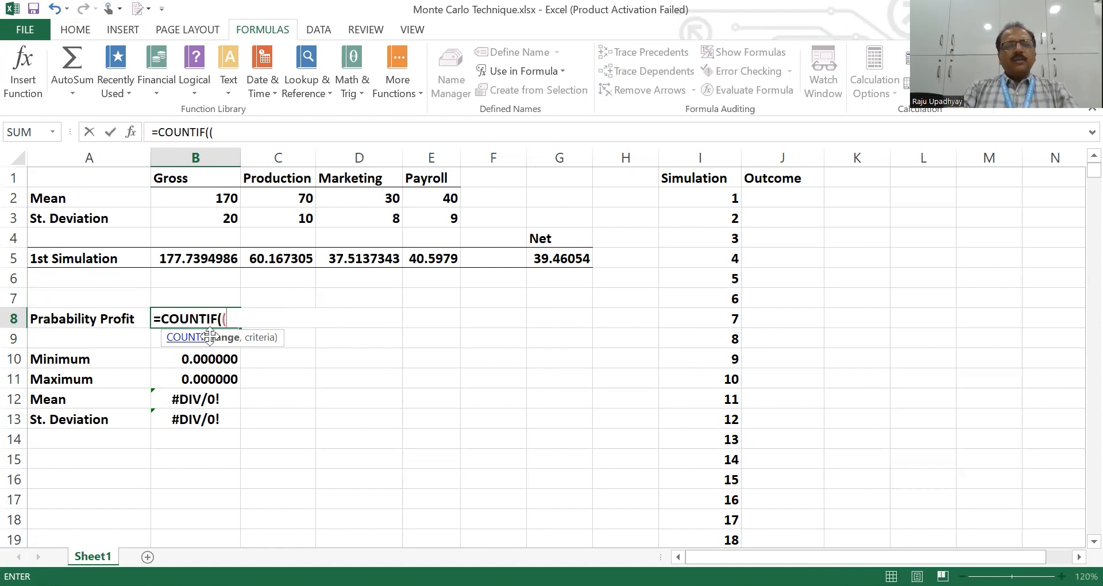
key("BackSpace")
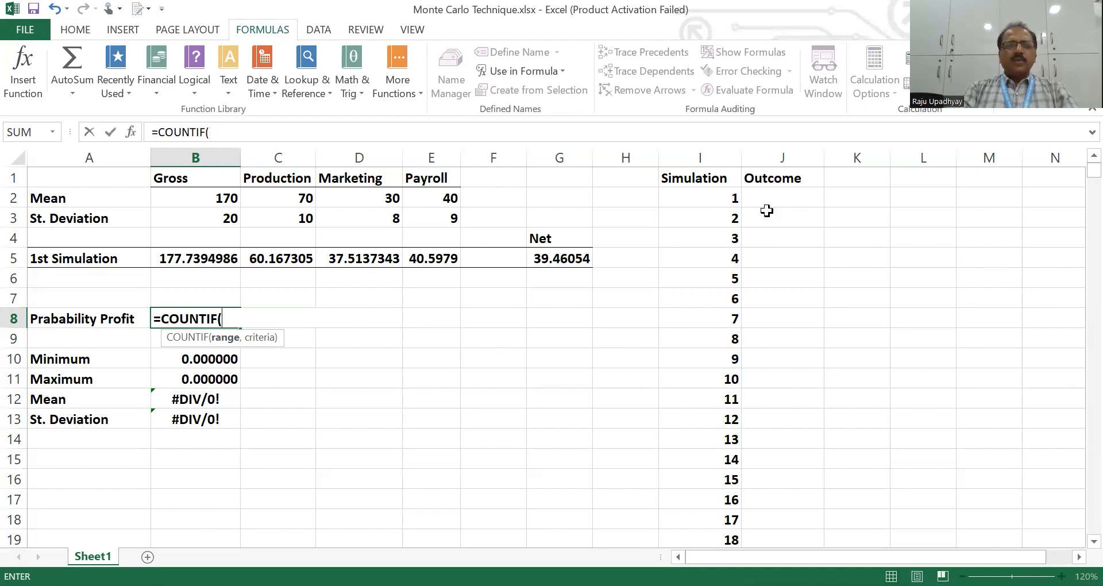
type("o")
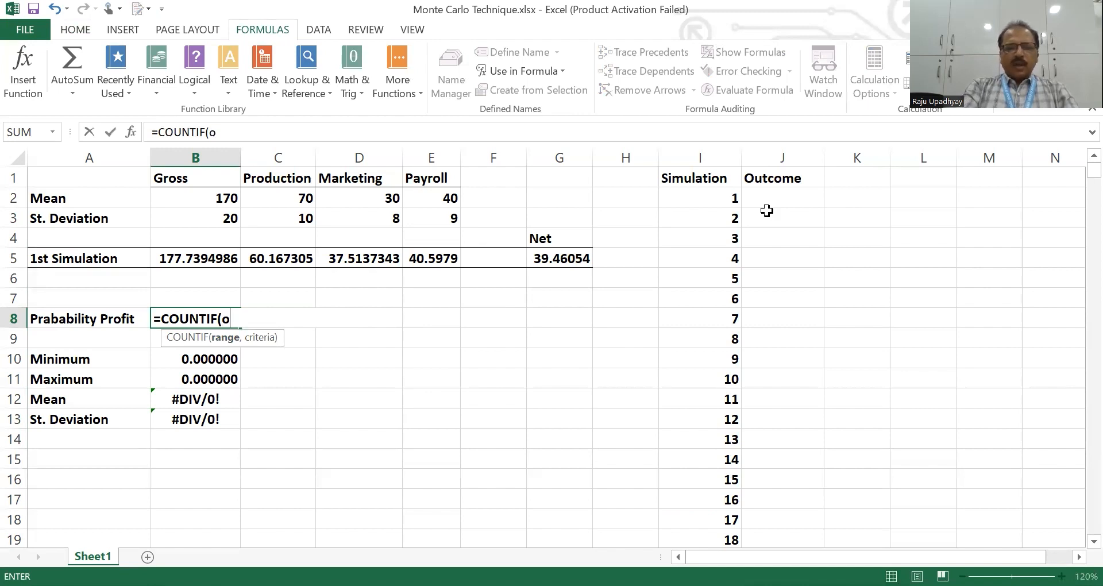
type("ut")
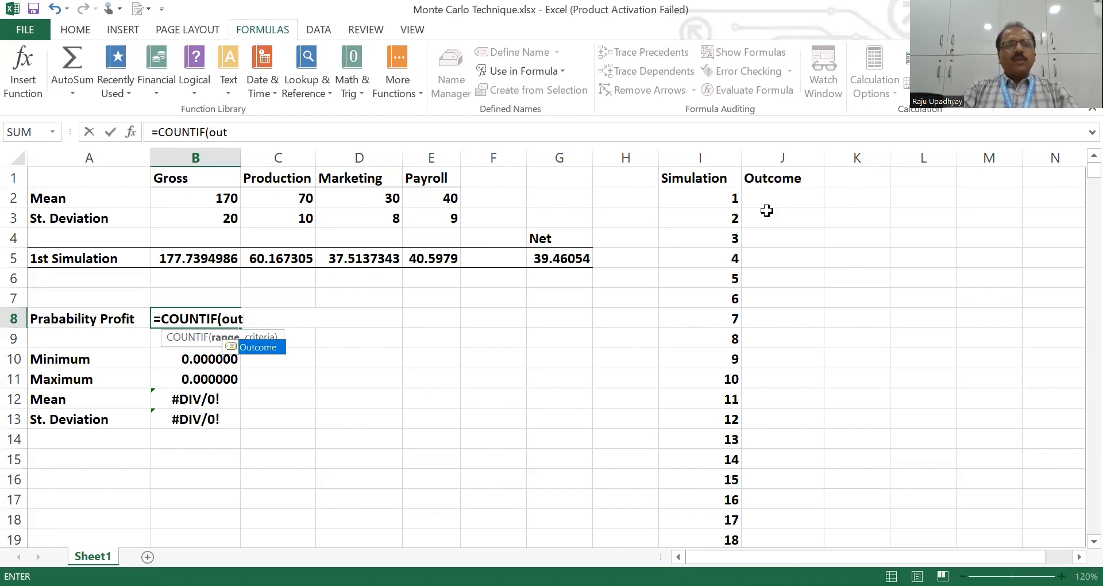
double_click(263, 348)
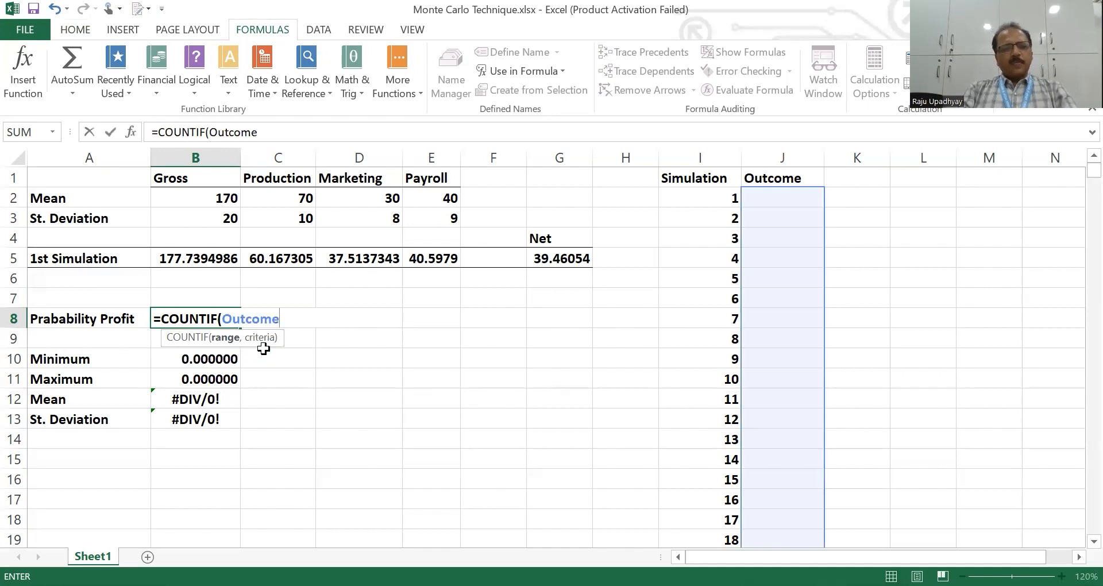
type(",")
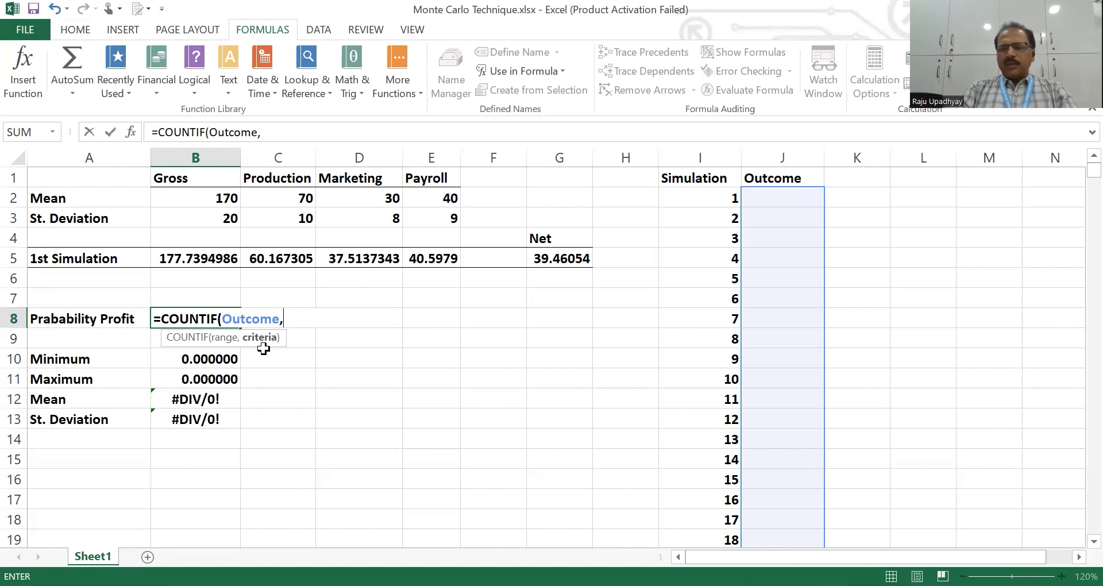
type("\"")
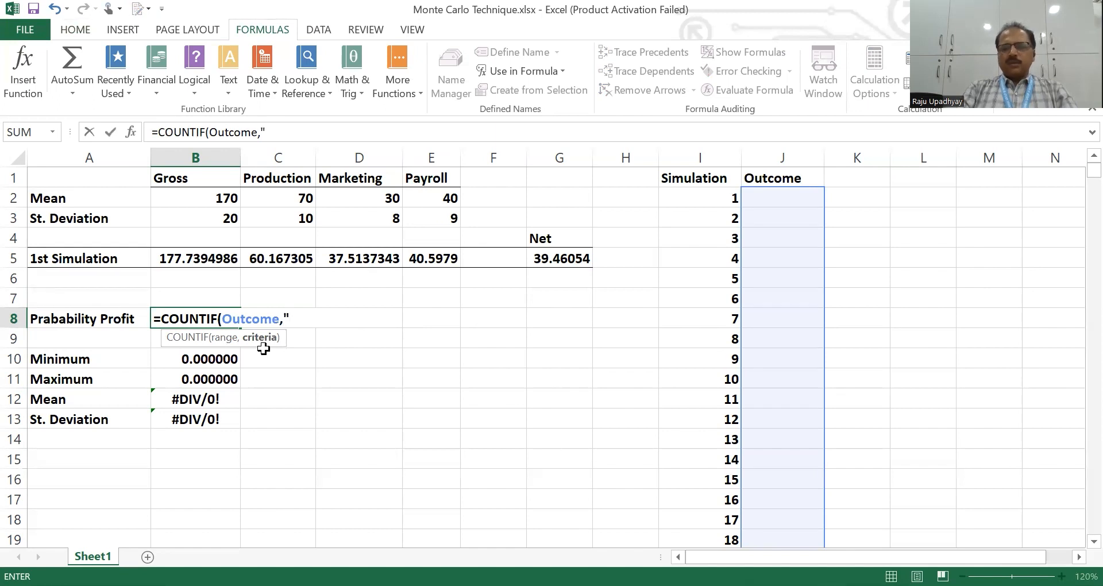
type(">")
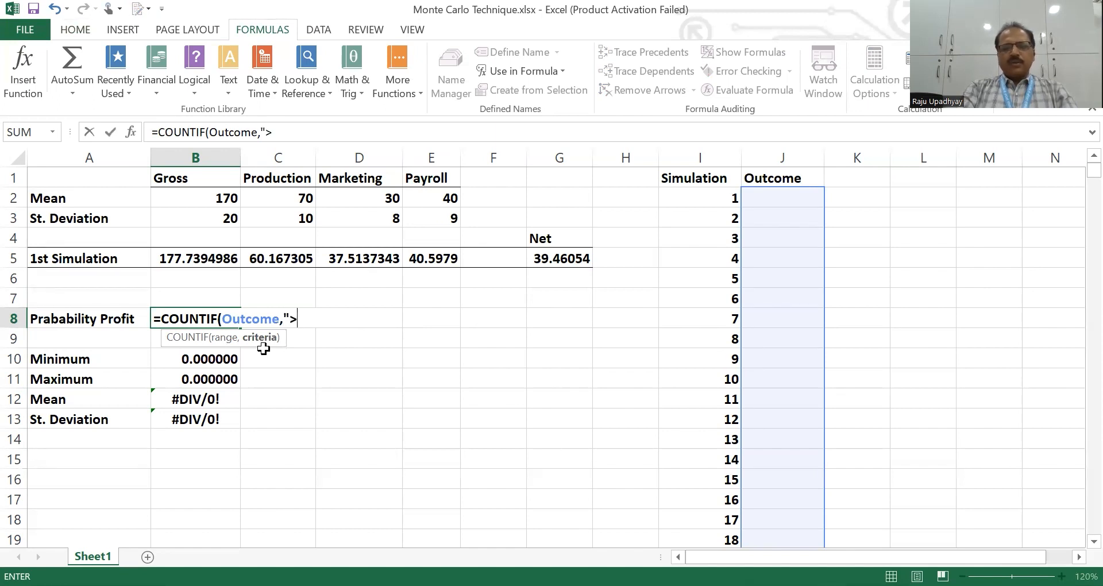
type("0\"")
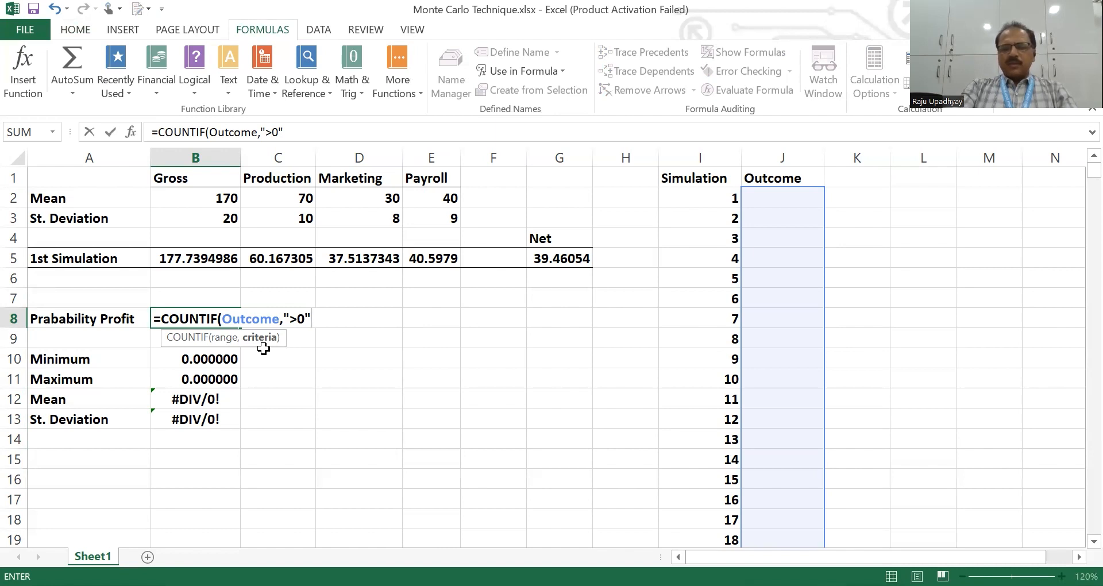
type(")")
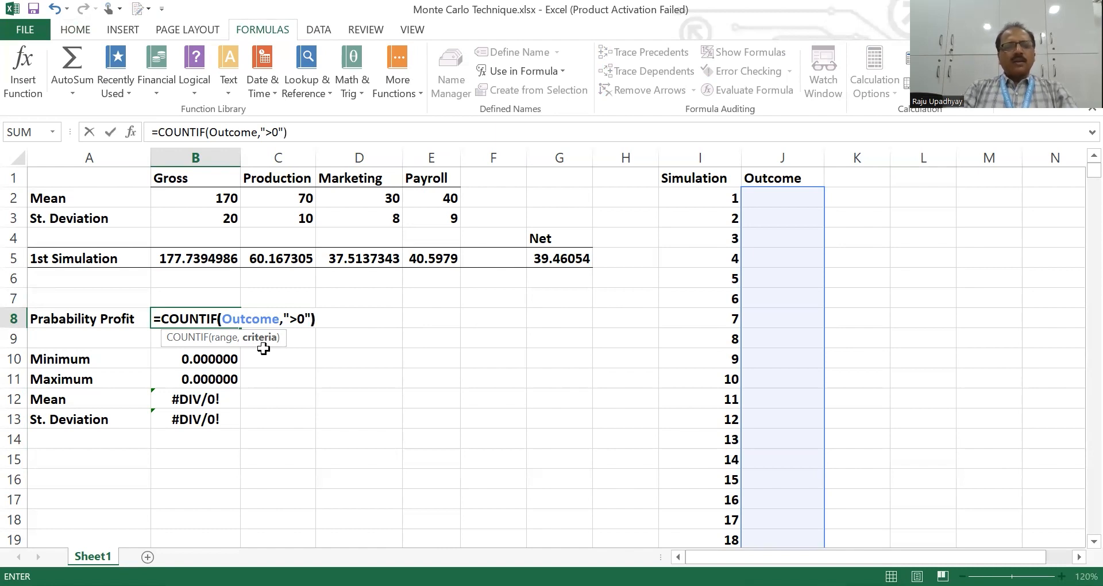
type("/")
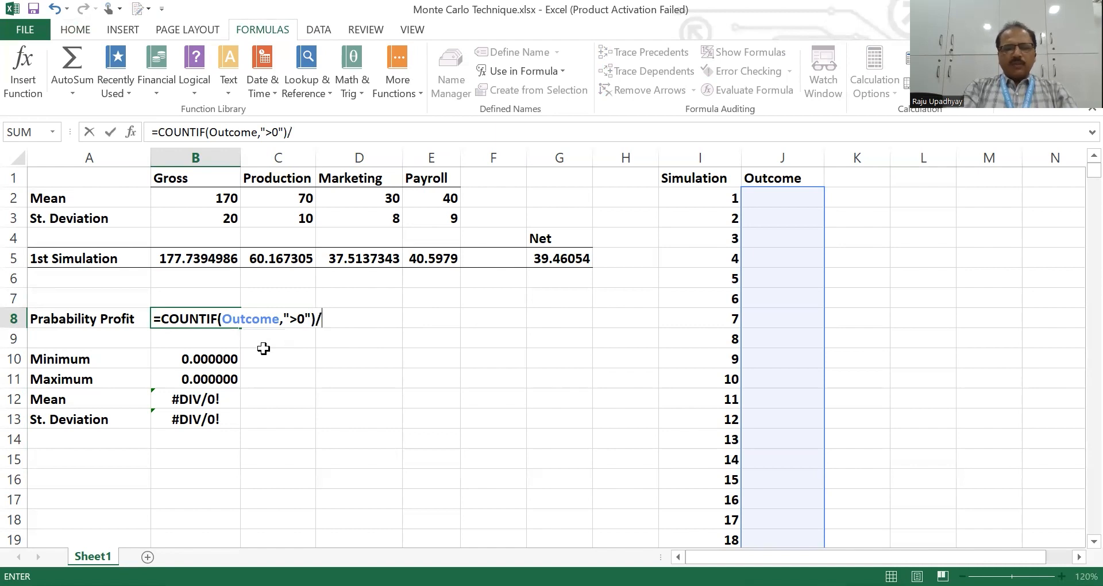
type("500")
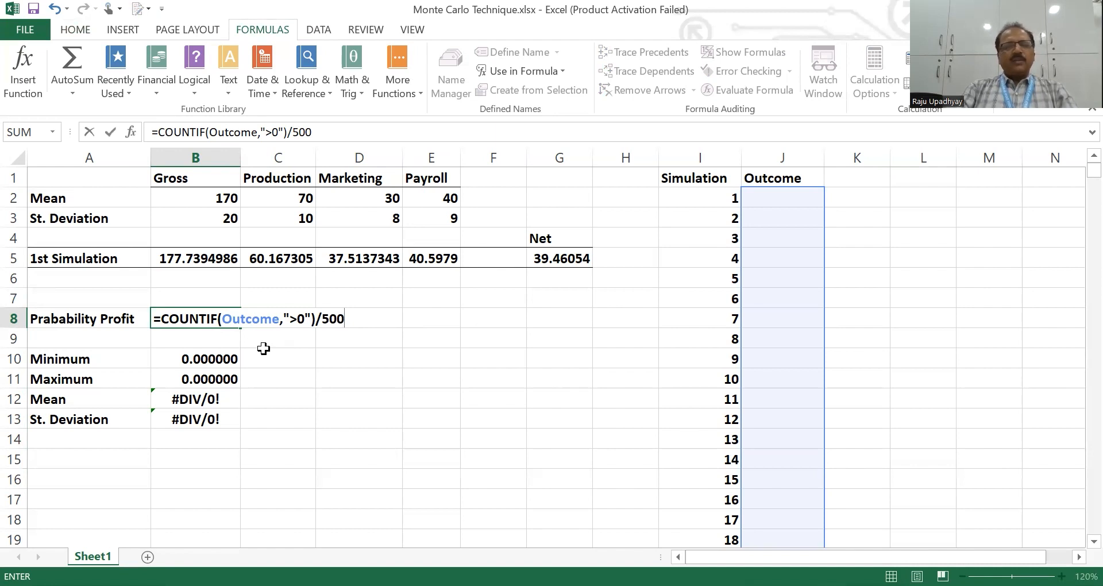
key("Return")
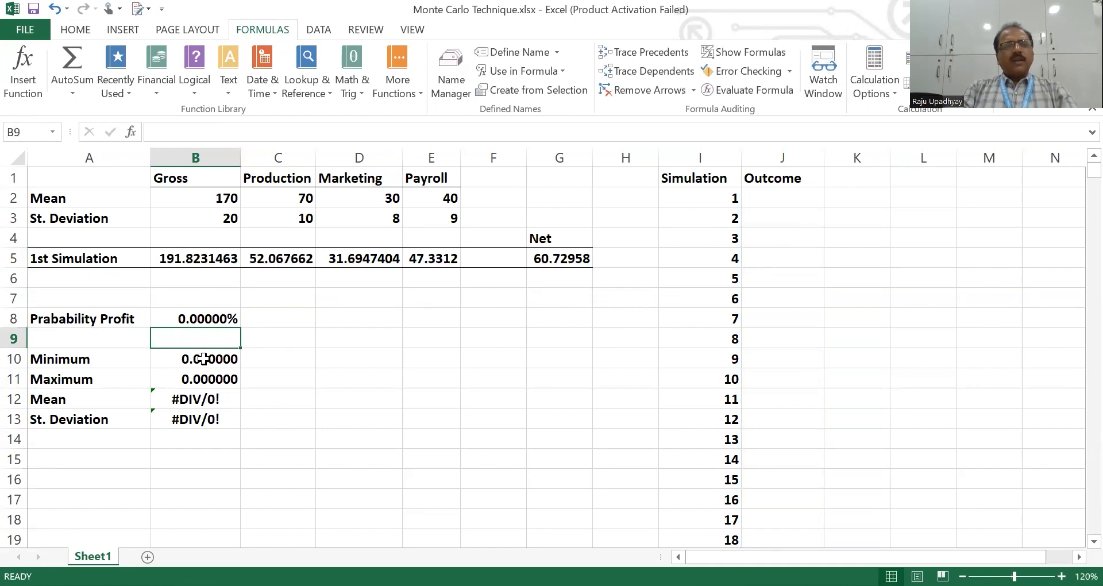
Clear the existing Minimum, Maximum and Mean formulas from cells B10 to B12.
left_click(203, 359)
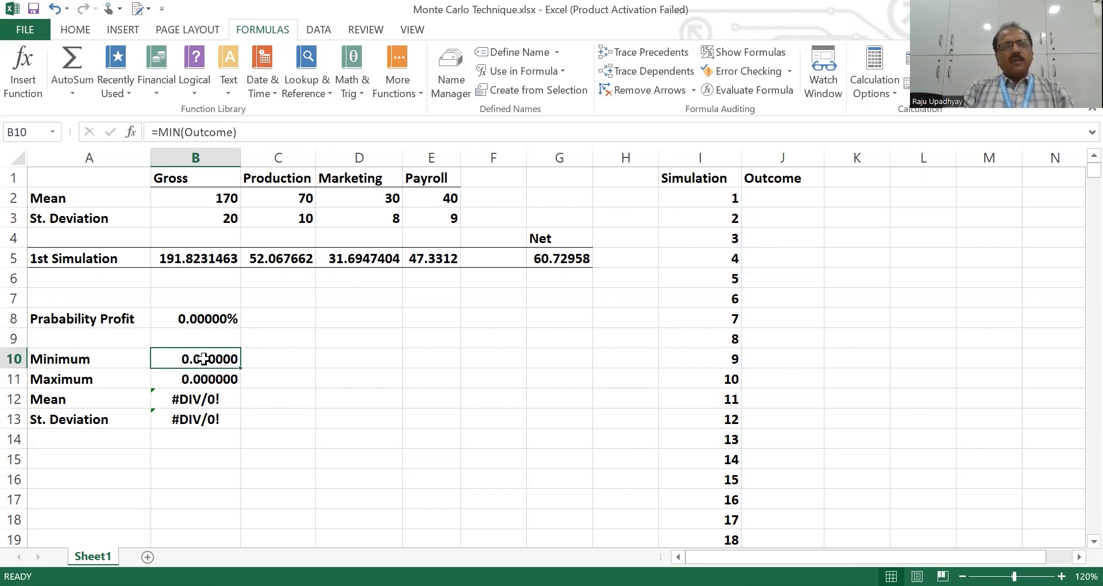
left_click_drag(204, 360, 204, 379)
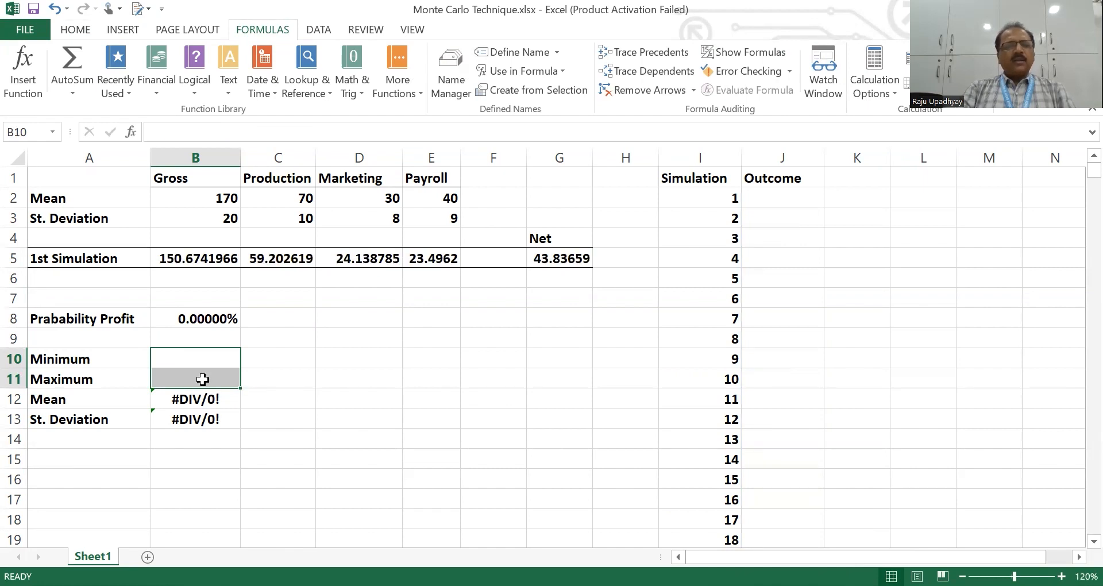
left_click(199, 356)
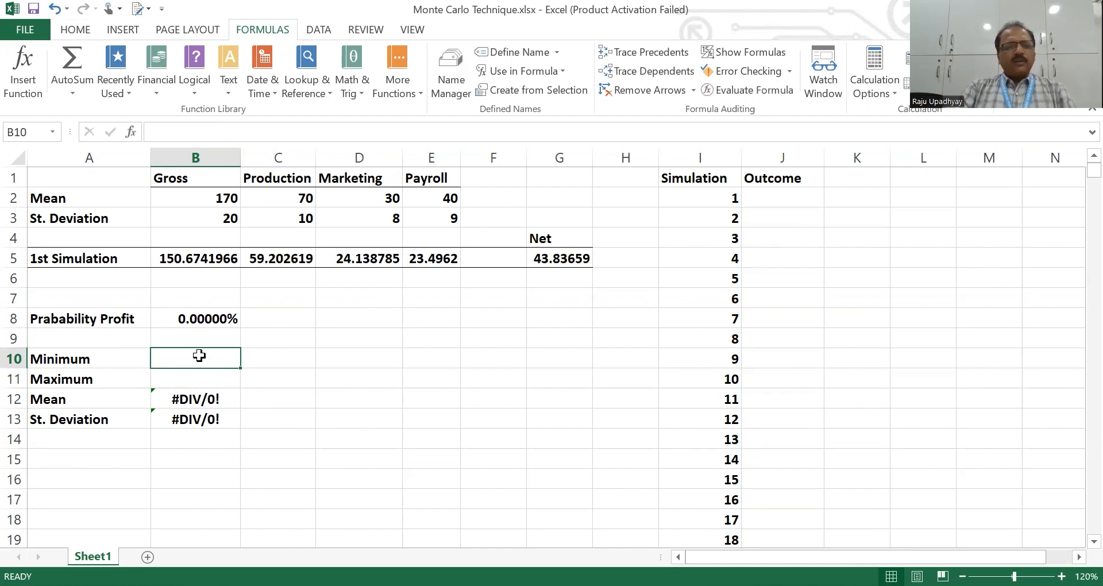
left_click(200, 402)
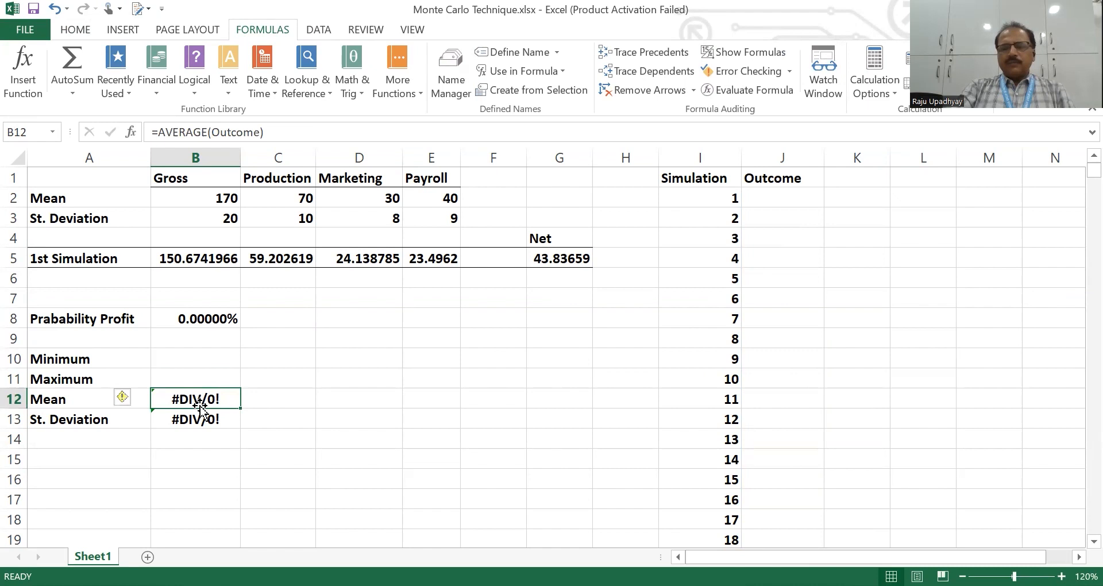
key("Delete")
Calculate the Minimum of the simulated outcomes in B10 with the formula =MIN(Outcome).
left_click(197, 360)
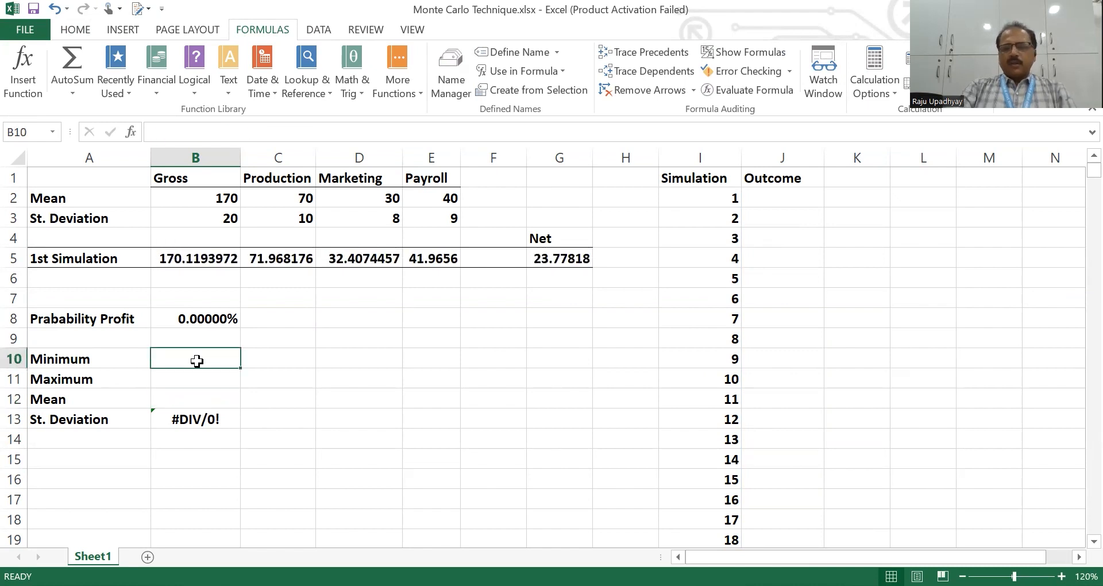
type("=")
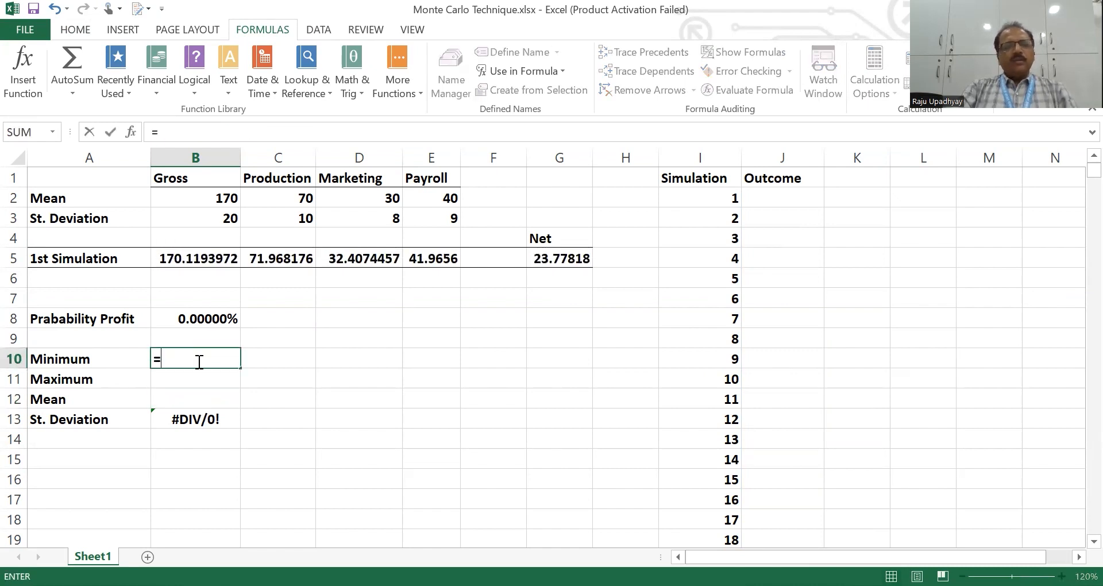
type("min(")
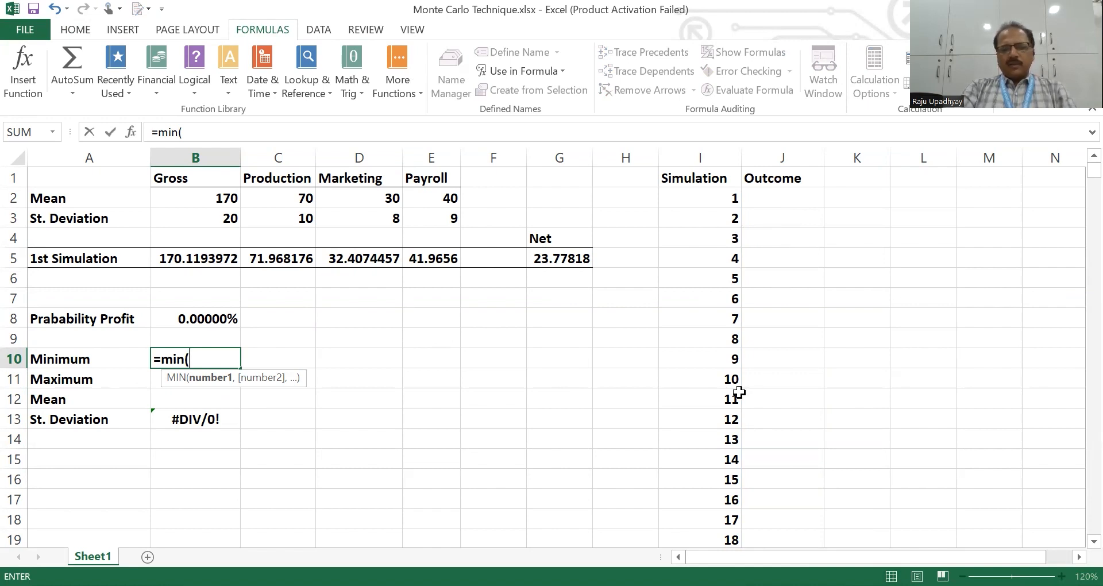
type("out")
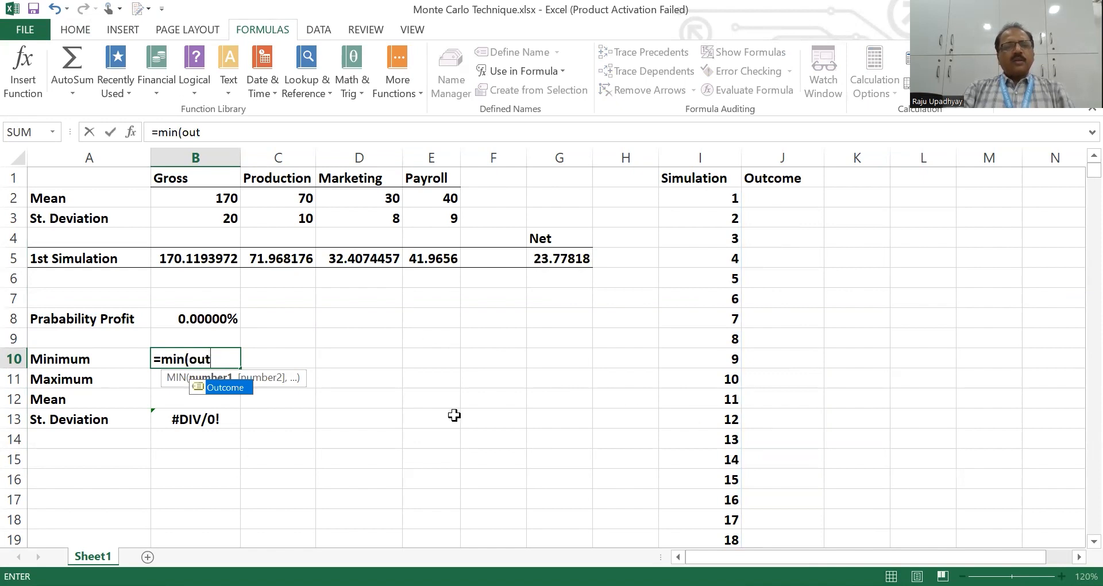
double_click(233, 390)
type(")")
key("Return")
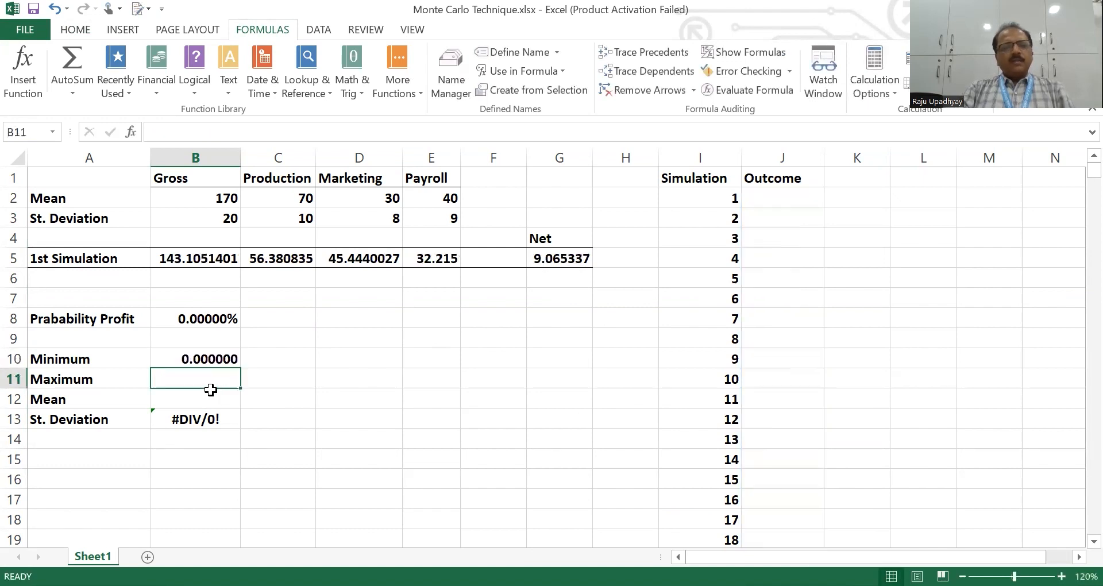
Calculate the Maximum of the simulated outcomes in B11 with the formula =MAX(Outcome).
type("=")
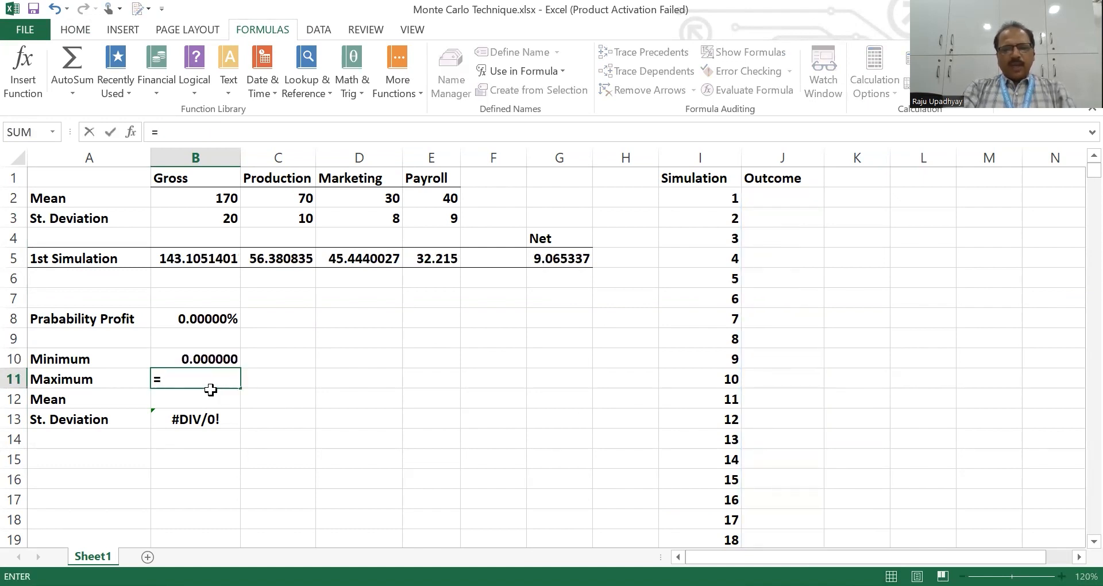
type("max")
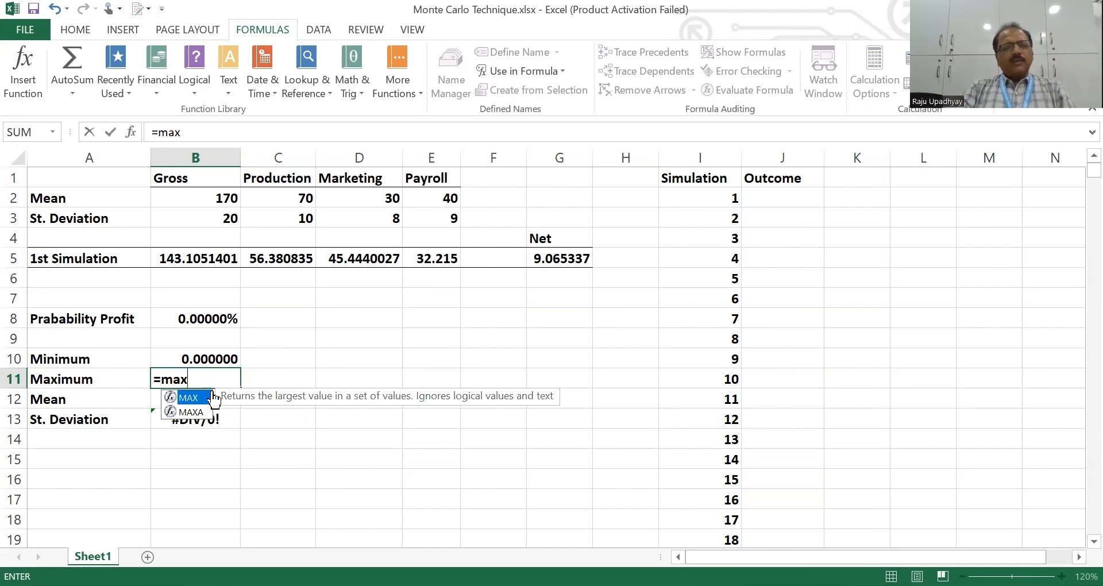
type("(out")
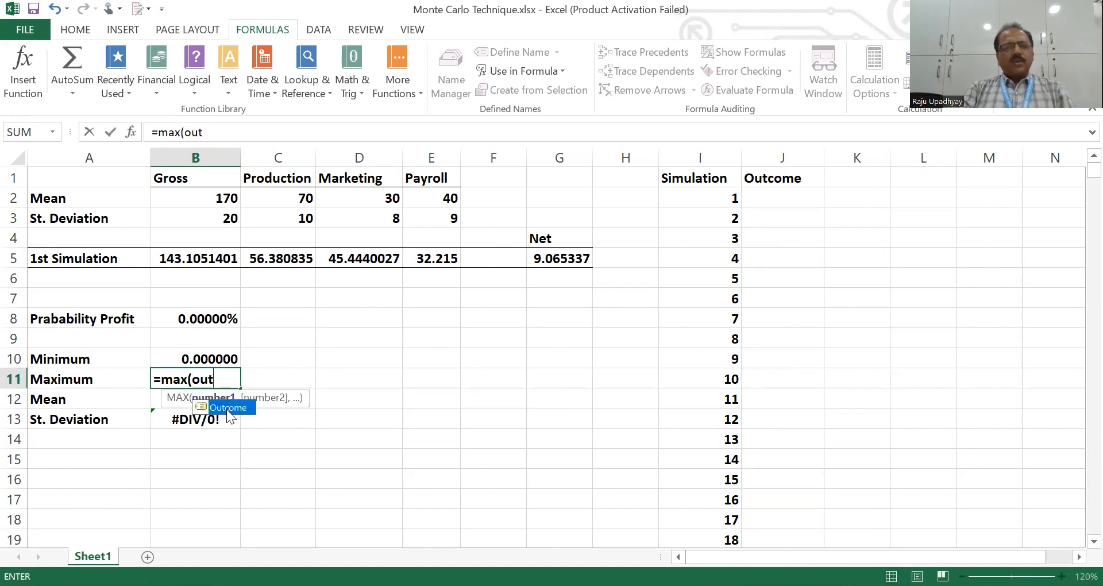
double_click(227, 408)
type(")")
key("Return")
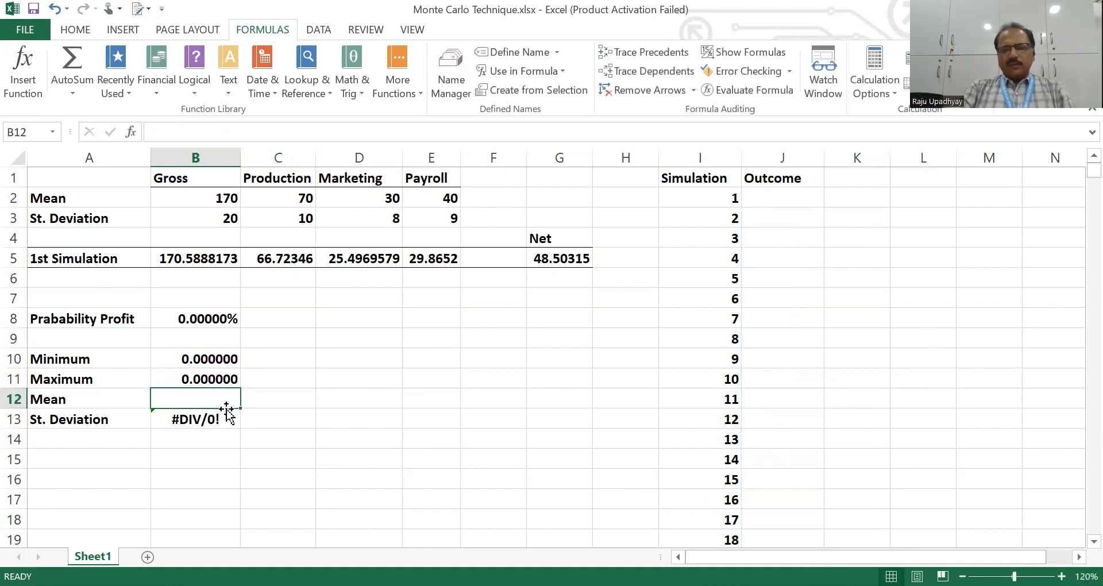
Calculate the Mean in B12 with the formula =AVERAGE(Outcome) and review the existing St. Deviation formula in B13.
type("=")
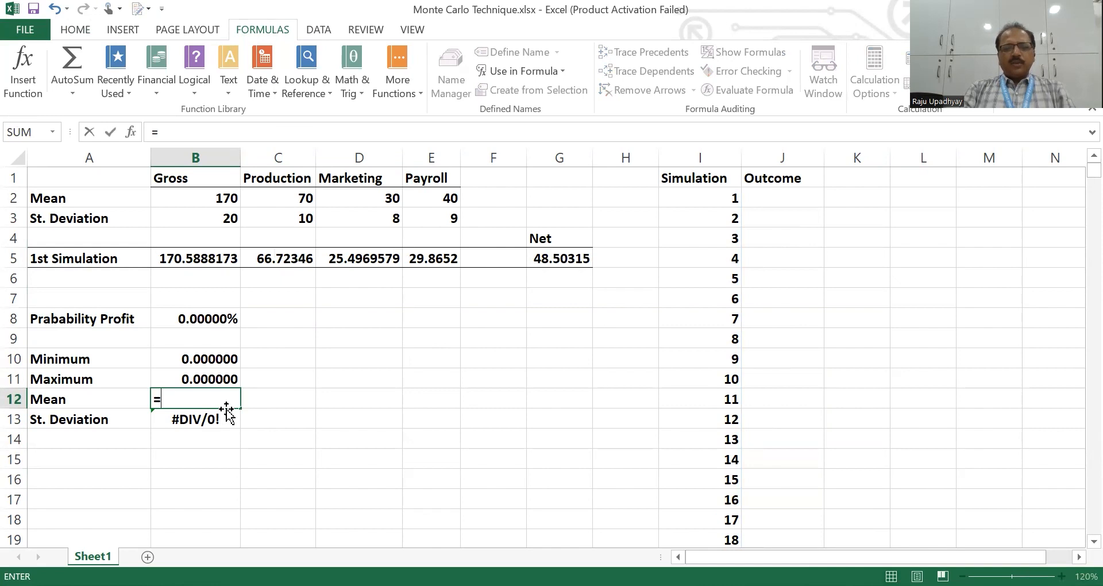
type("a")
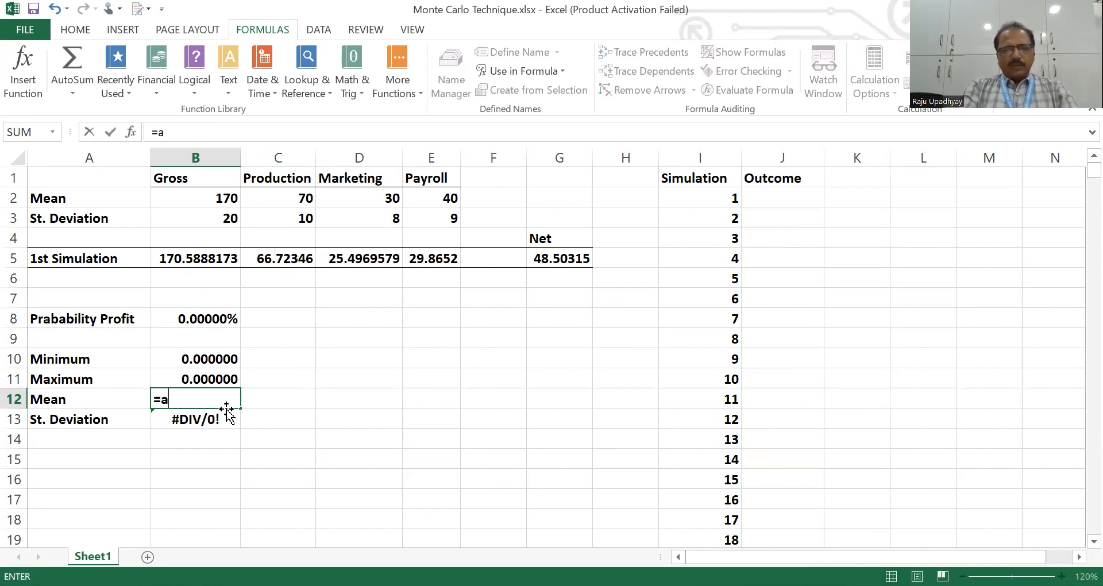
type("verage")
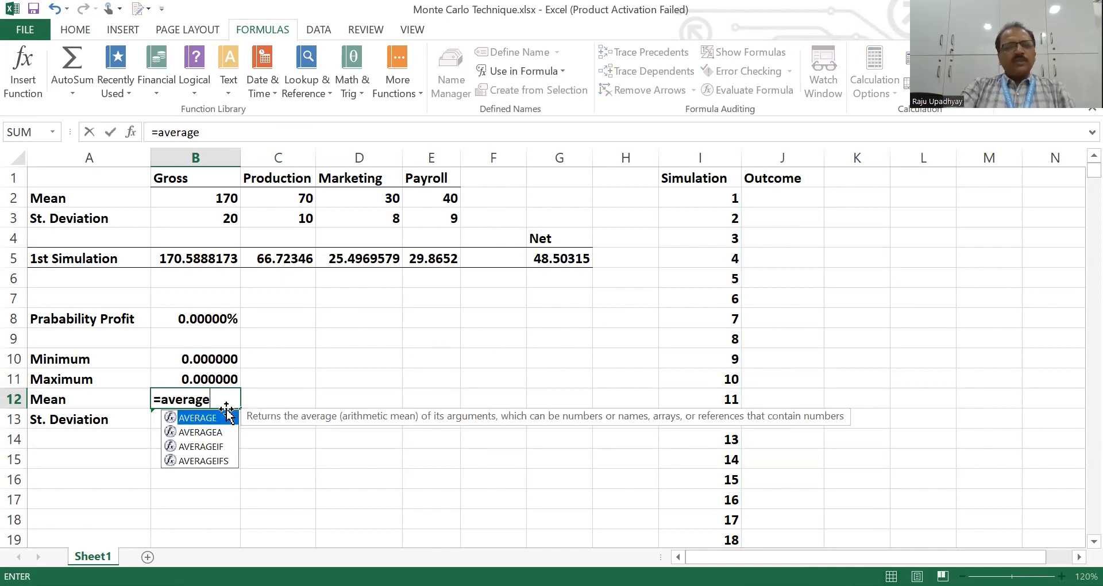
type("(")
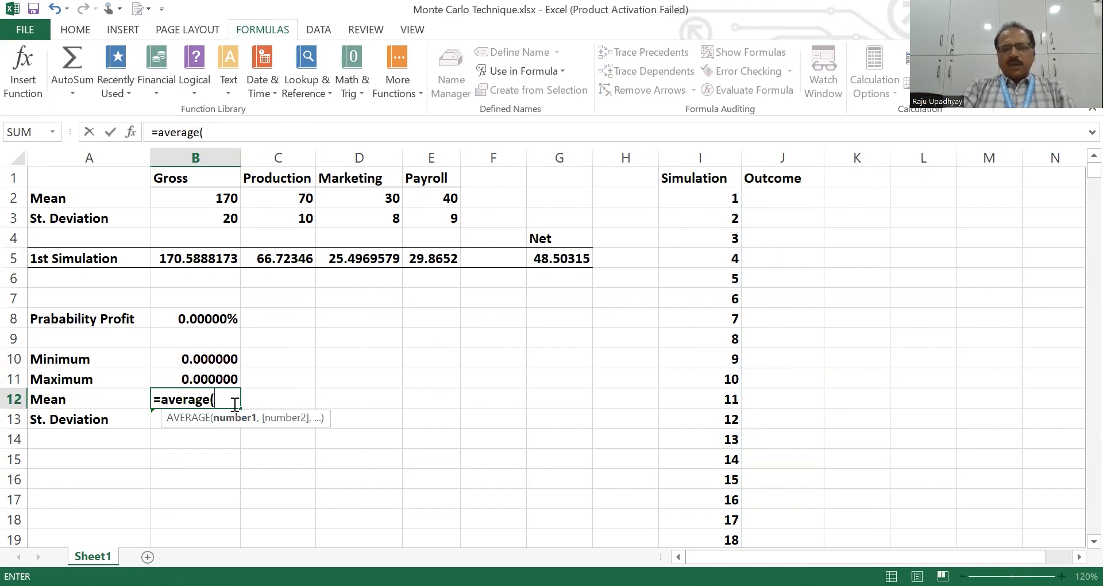
type("out")
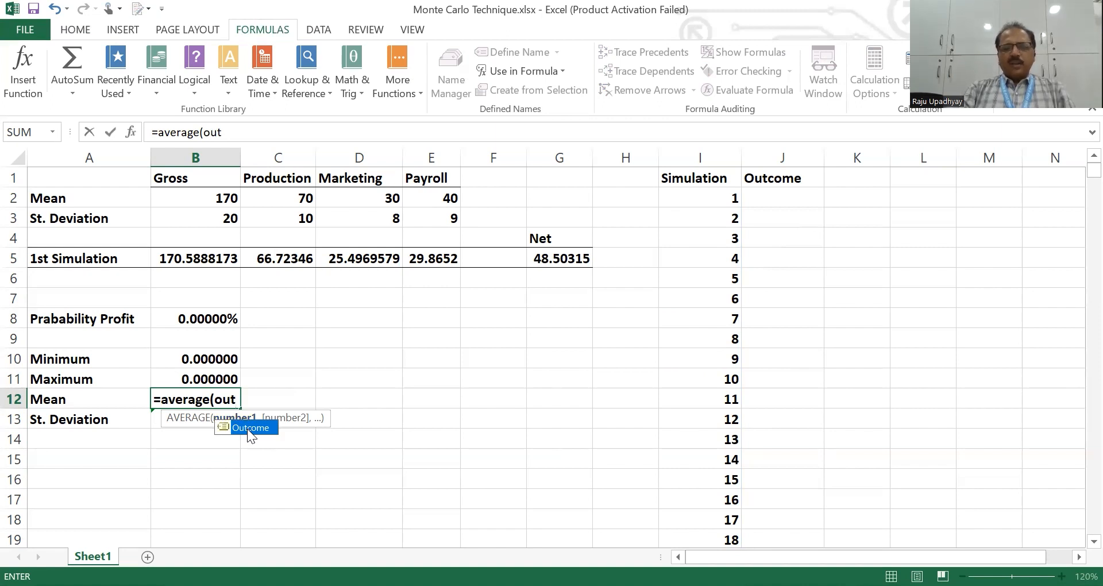
double_click(247, 429)
type(")")
key("Return")
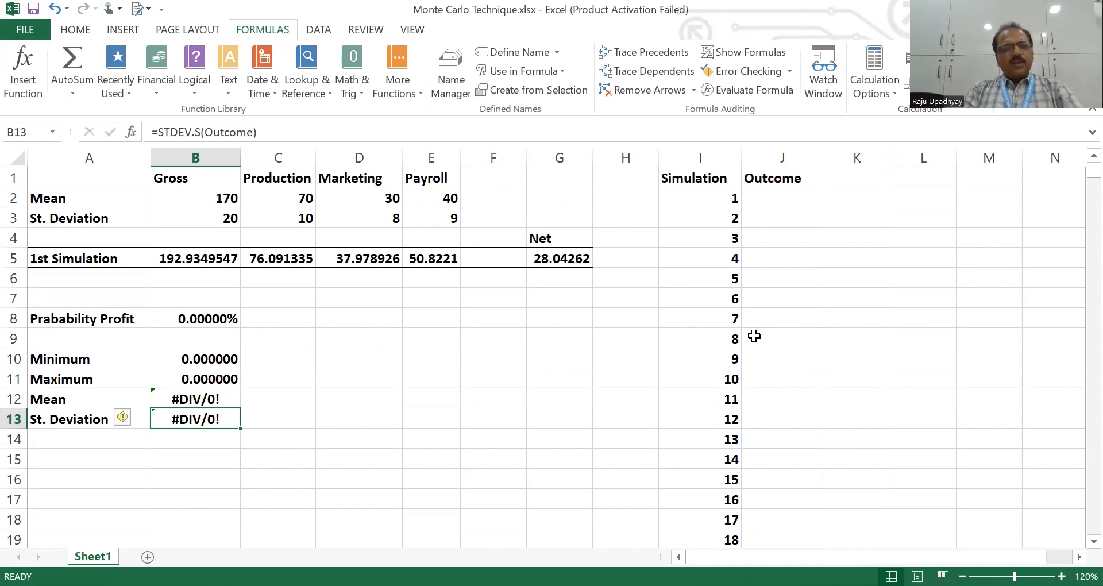
key("F2")
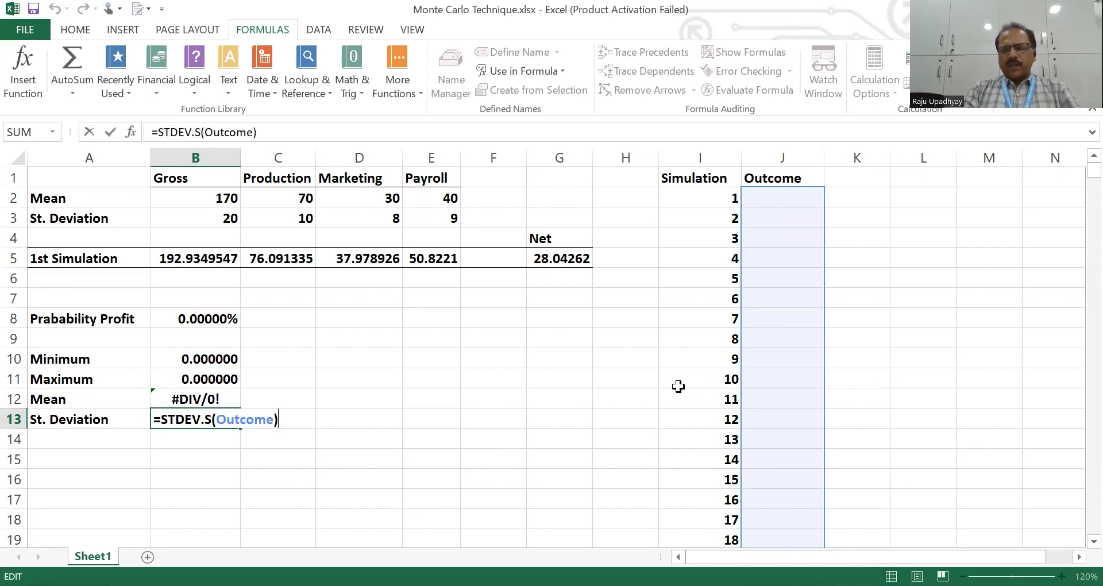
key("Return")
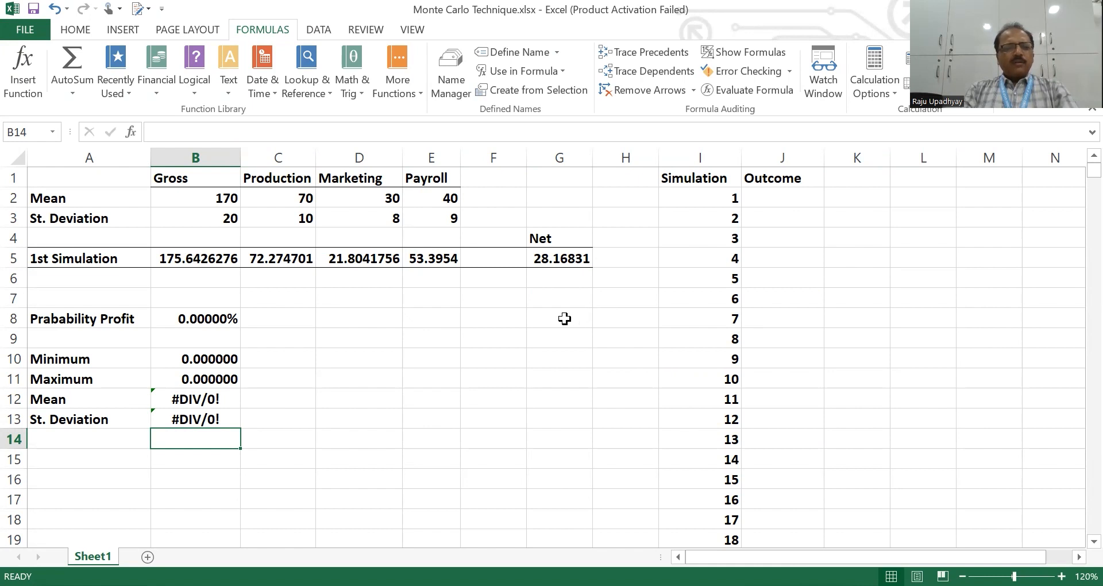
left_click(319, 32)
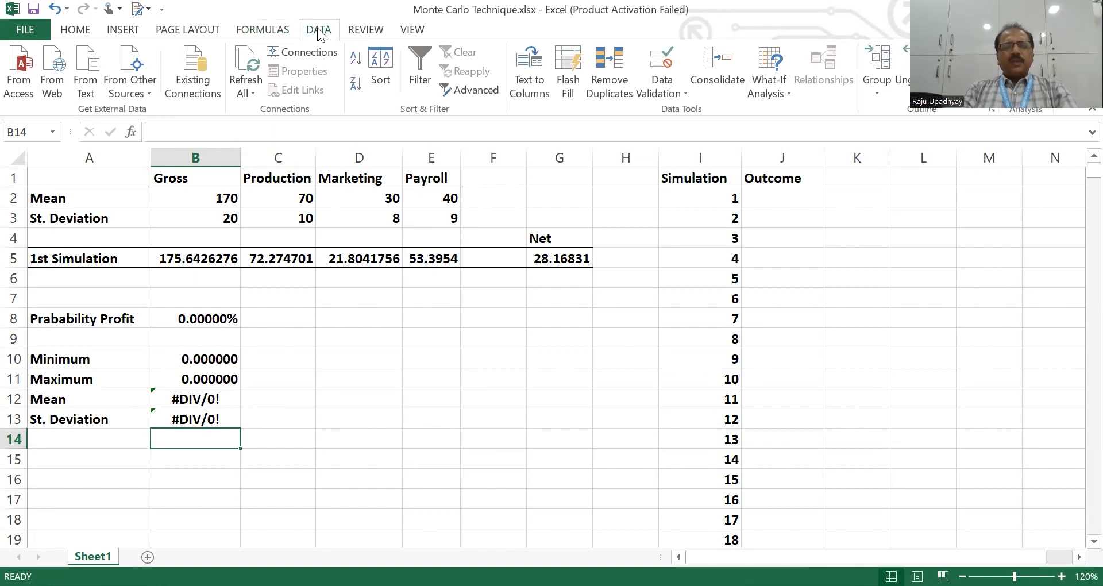
left_click(787, 94)
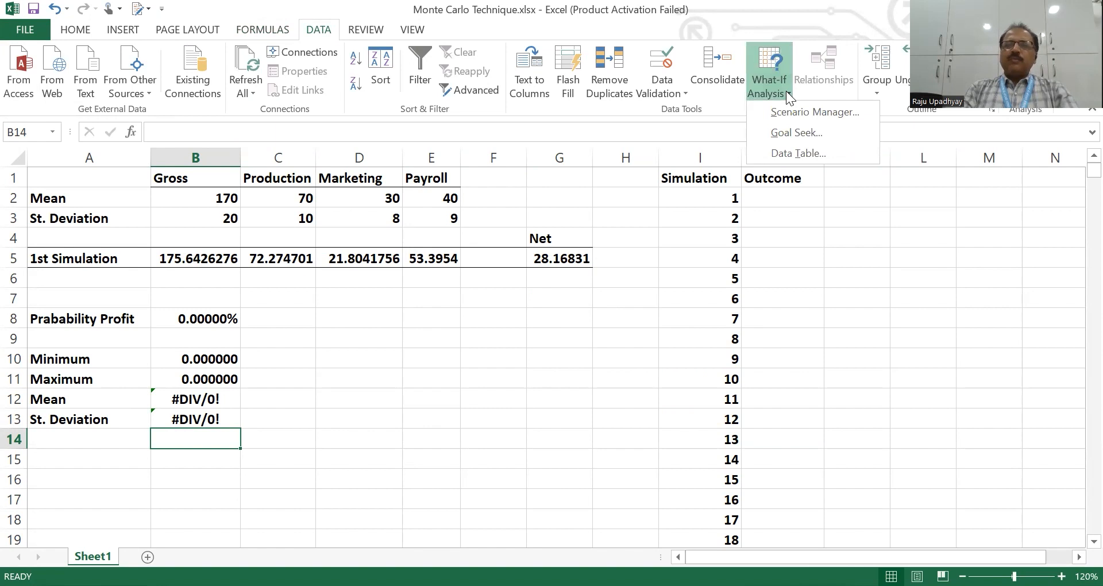
left_click(787, 155)
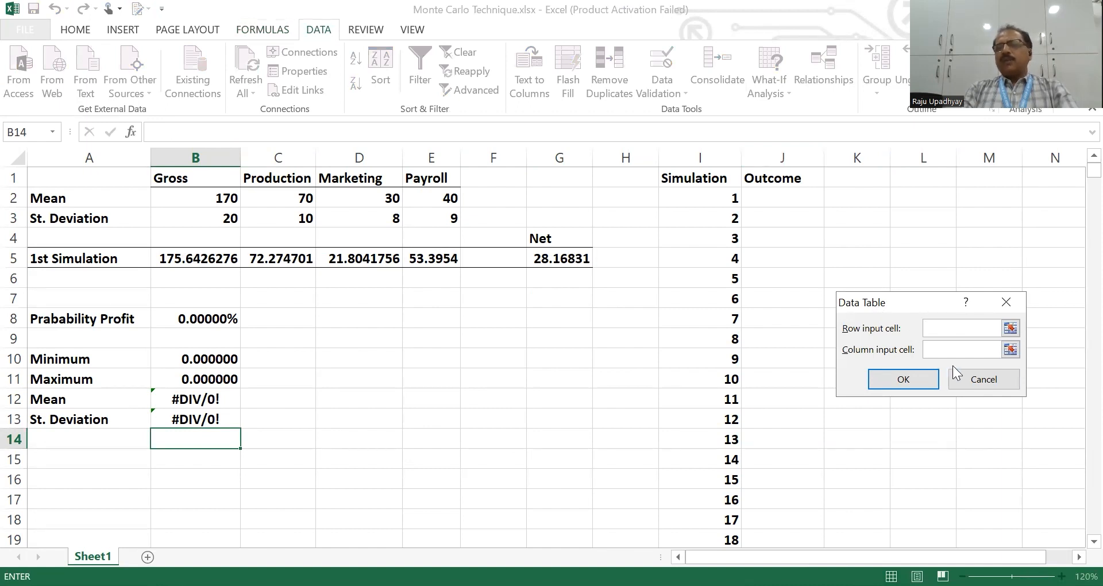
left_click(971, 381)
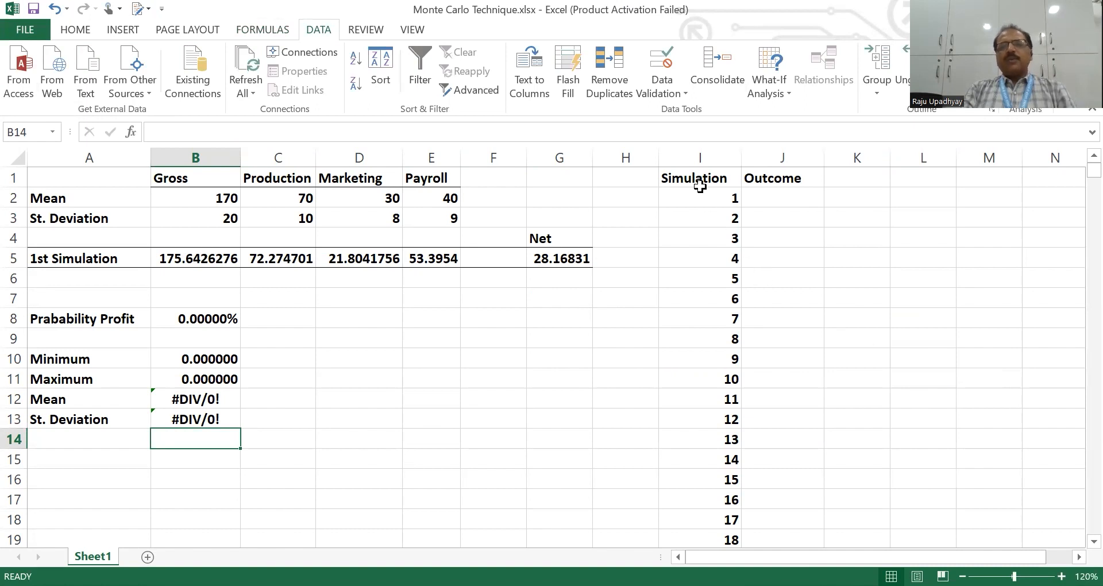
Create a What-If data table over I2:J501 with the row input left blank and empty cell L15 as column input.
left_click_drag(694, 195, 822, 514)
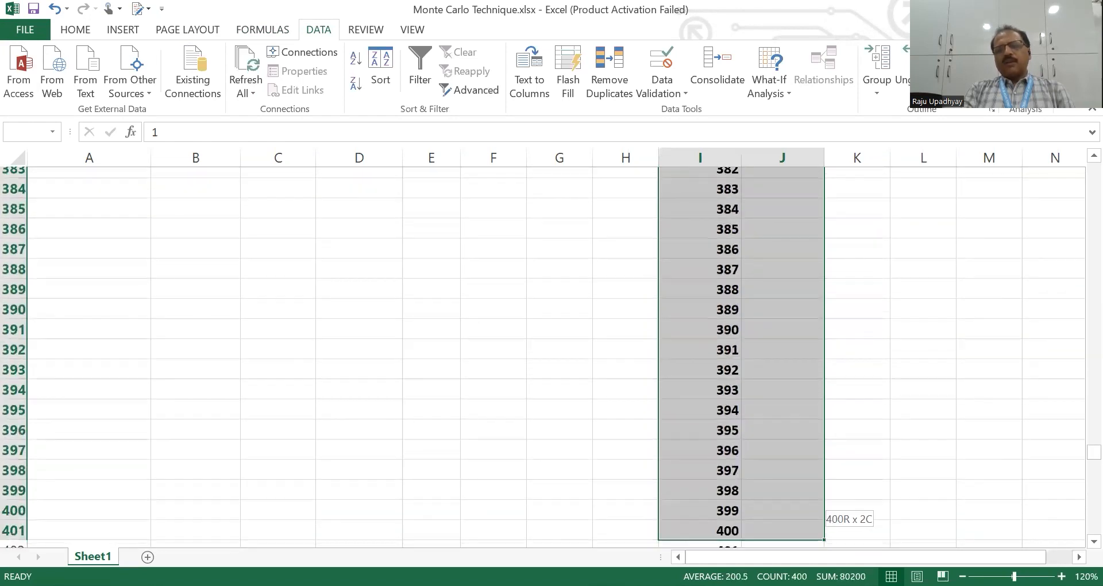
left_click_drag(819, 551, 820, 551)
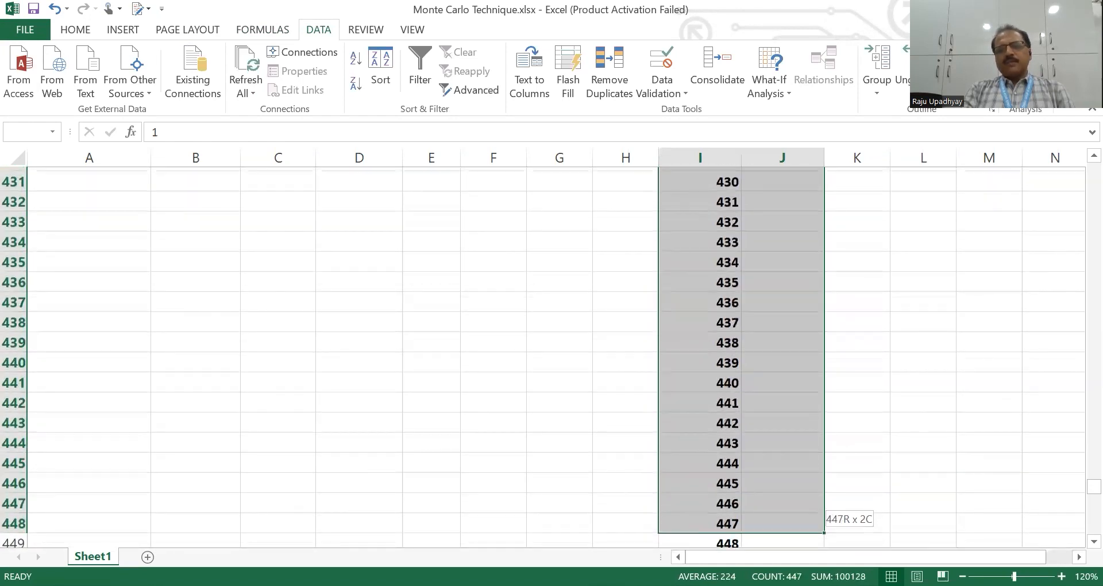
left_click_drag(802, 543, 793, 475)
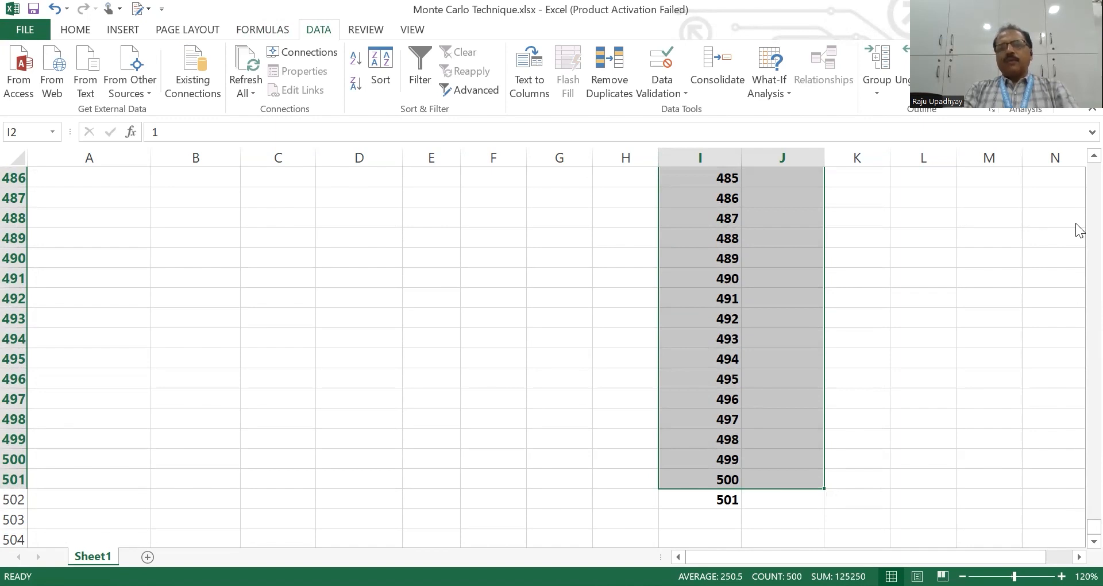
scroll(1078, 166, "up", 6)
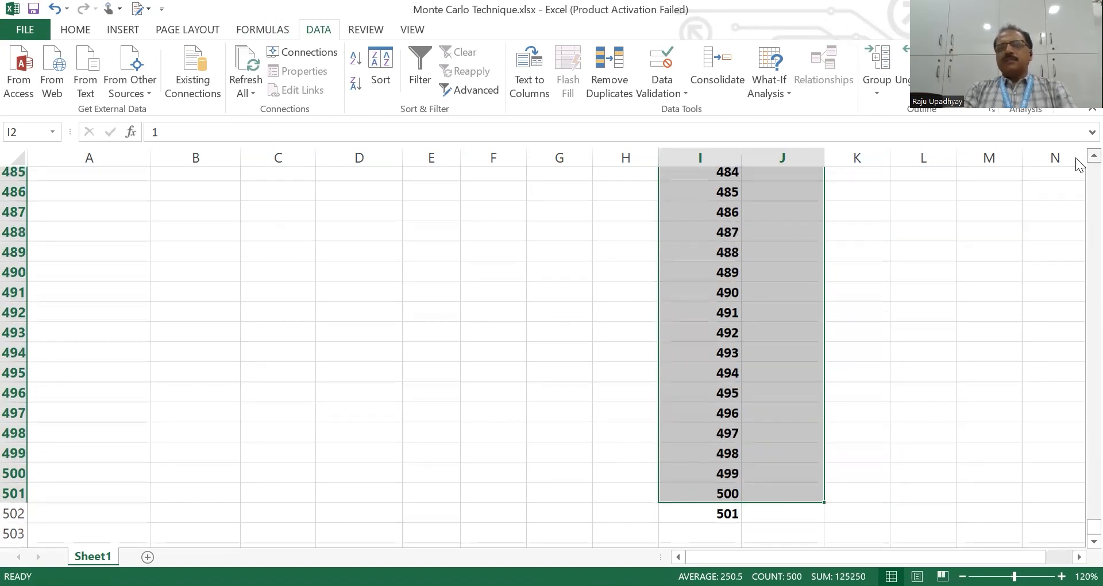
scroll(1078, 166, "up", 20)
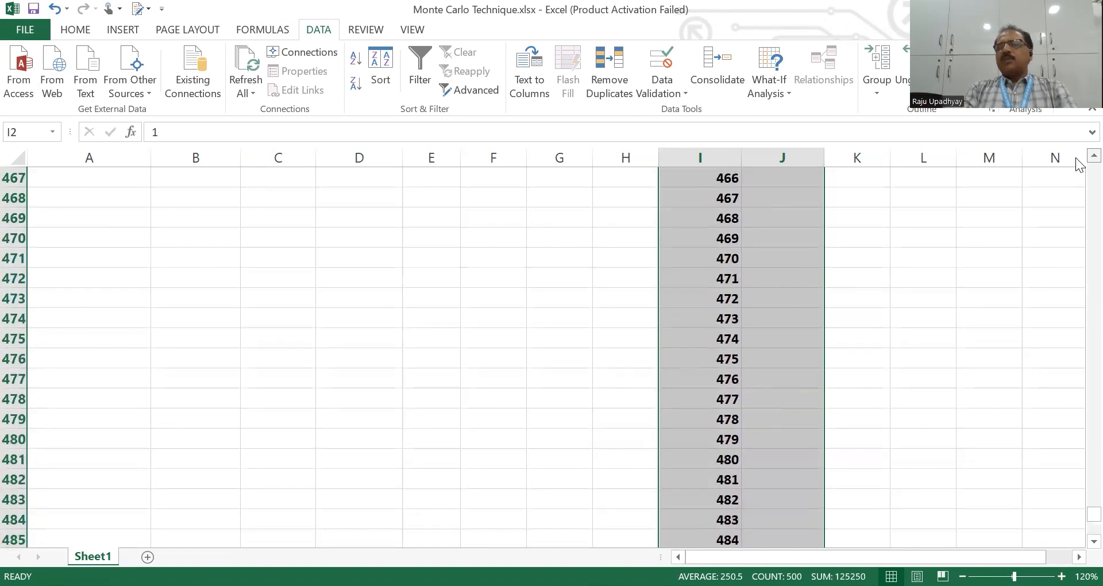
scroll(1075, 171, "up", 20)
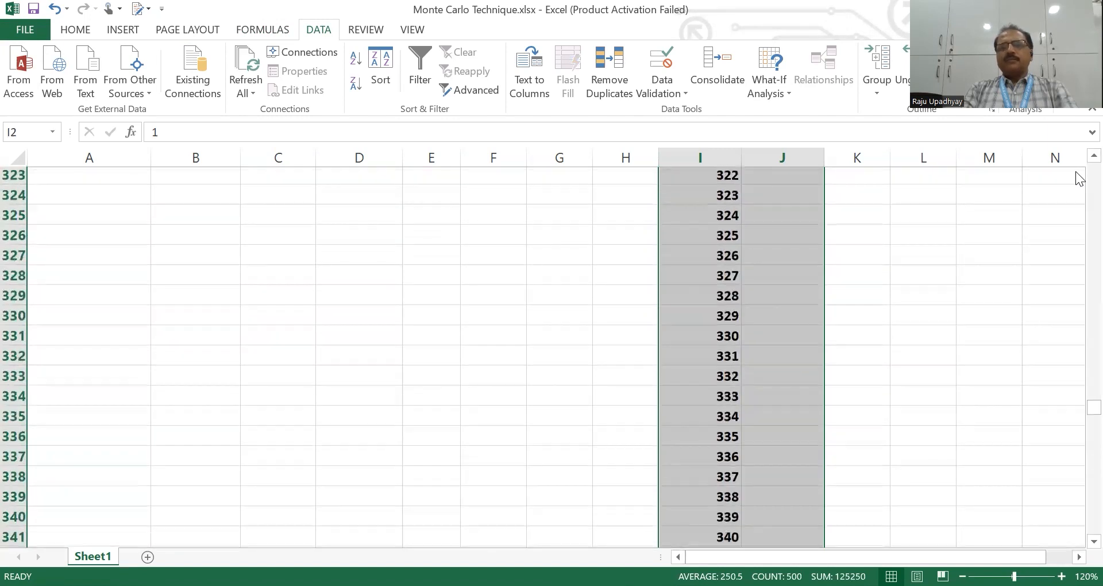
scroll(1075, 172, "up", 20)
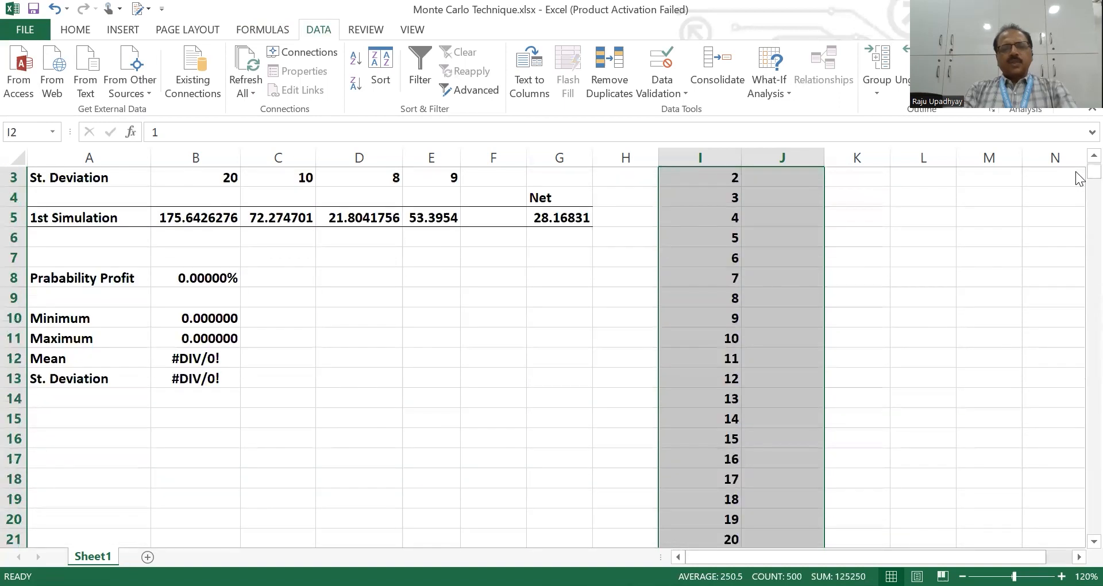
scroll(1078, 178, "up", 1)
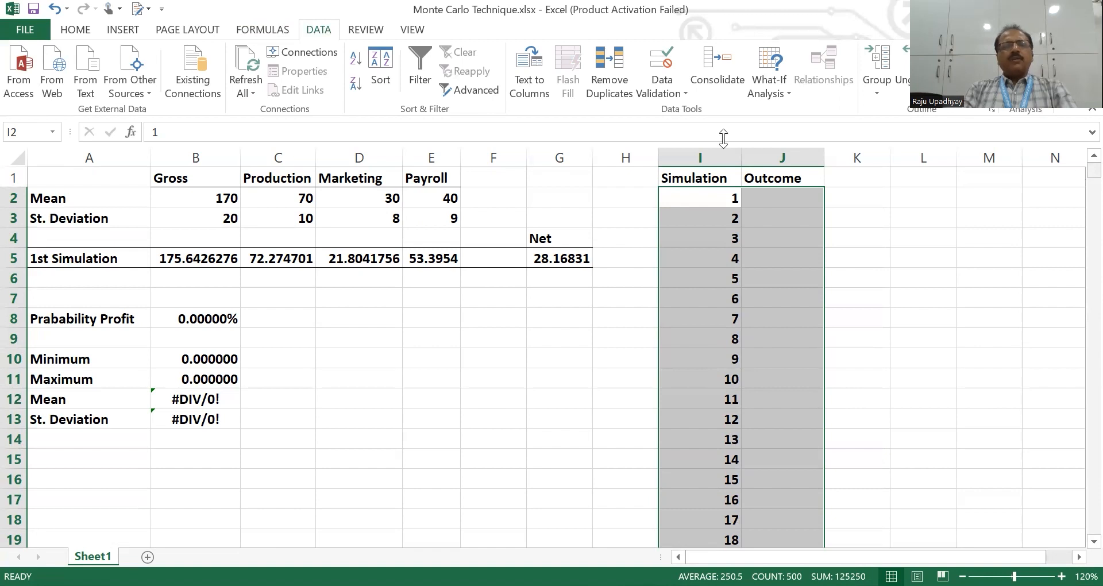
left_click(782, 95)
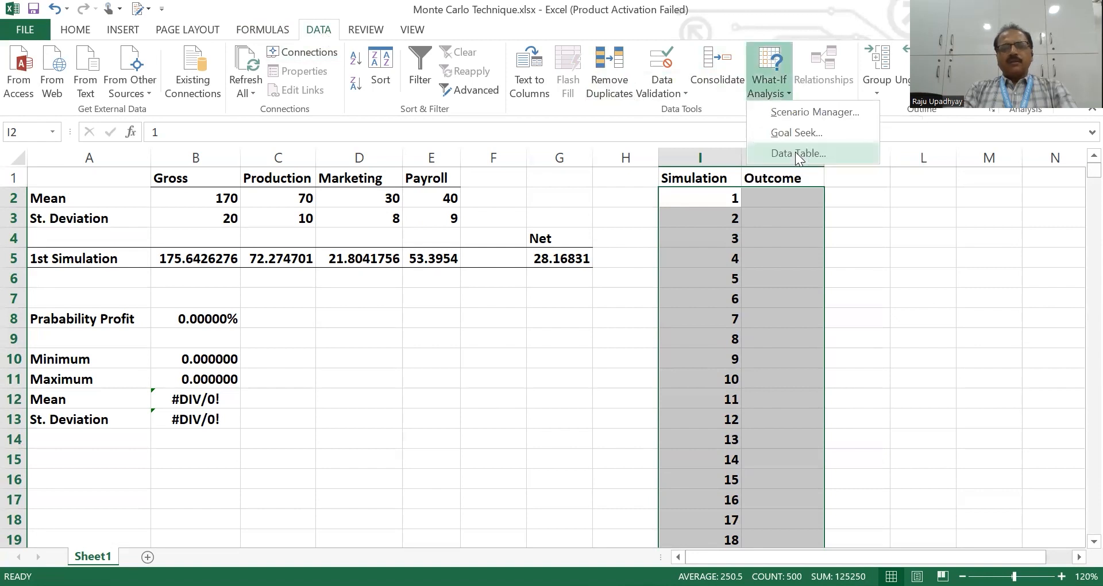
left_click(797, 154)
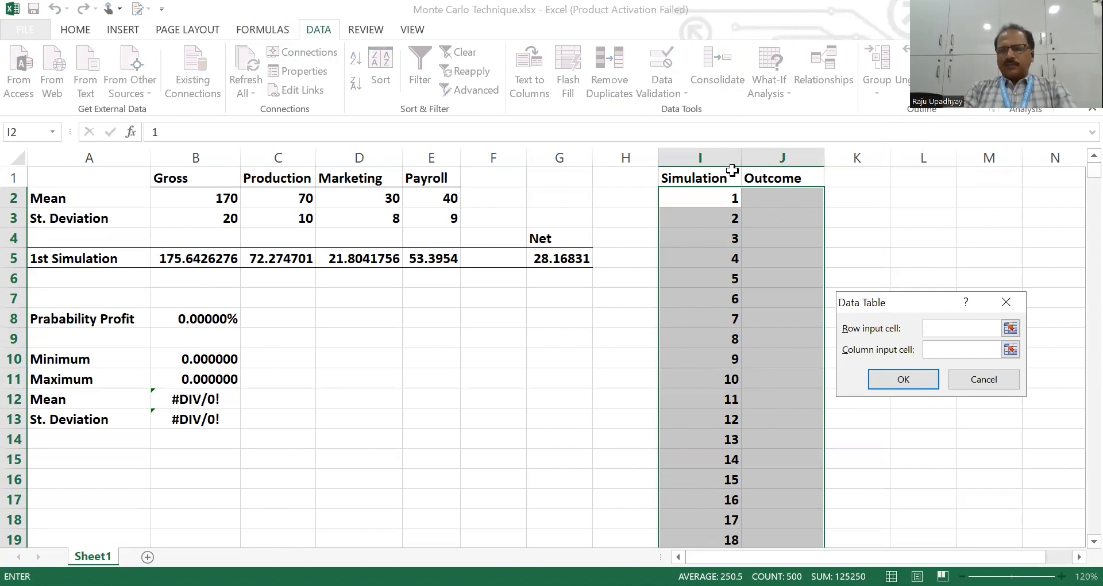
left_click(933, 344)
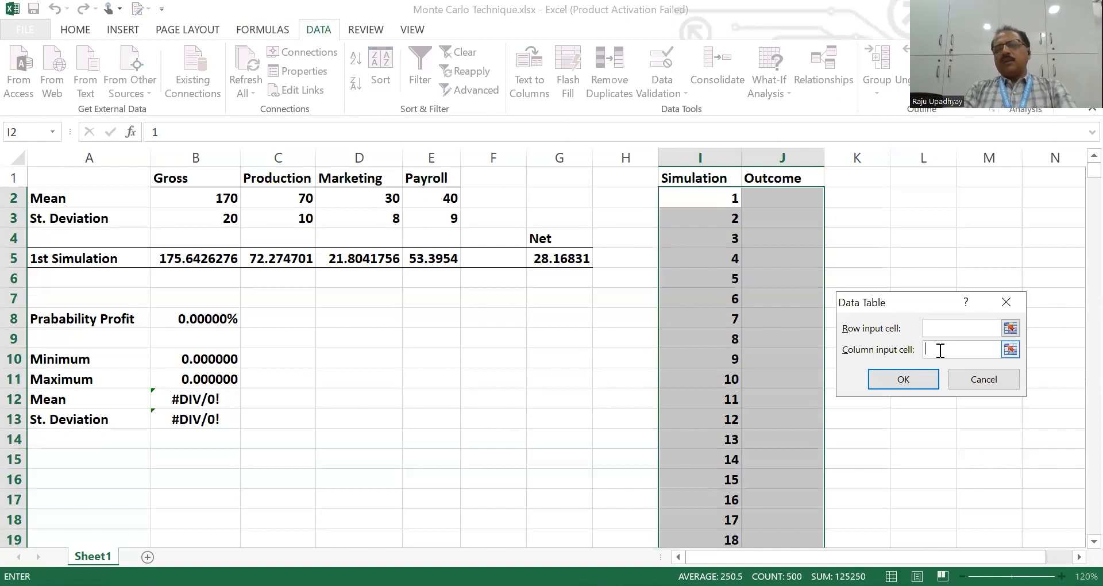
left_click(930, 432)
left_click(903, 379)
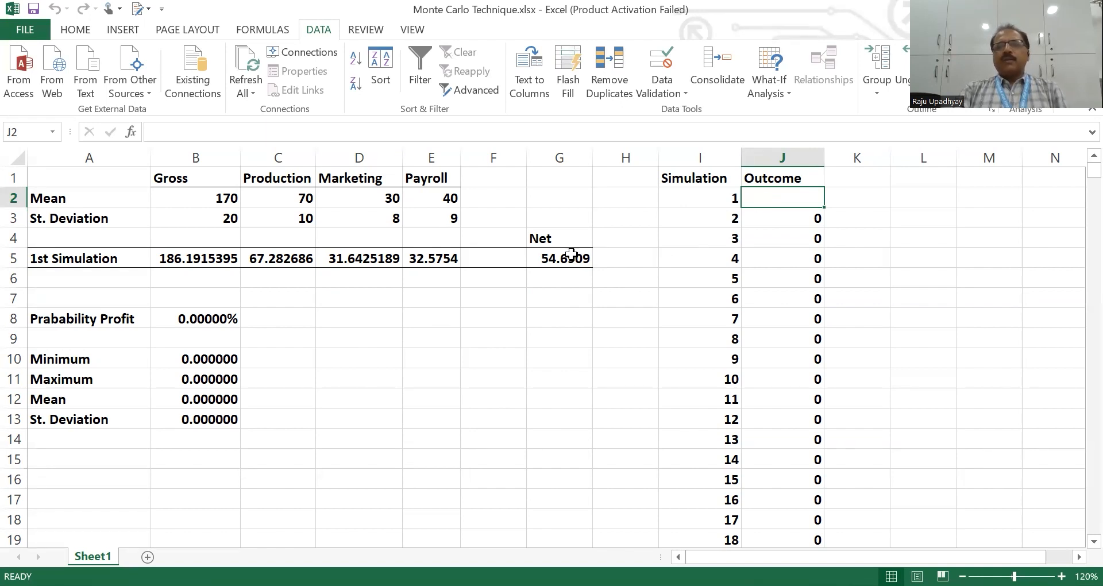
Link the first outcome in J2 to the Net value with the formula =G5.
type("=")
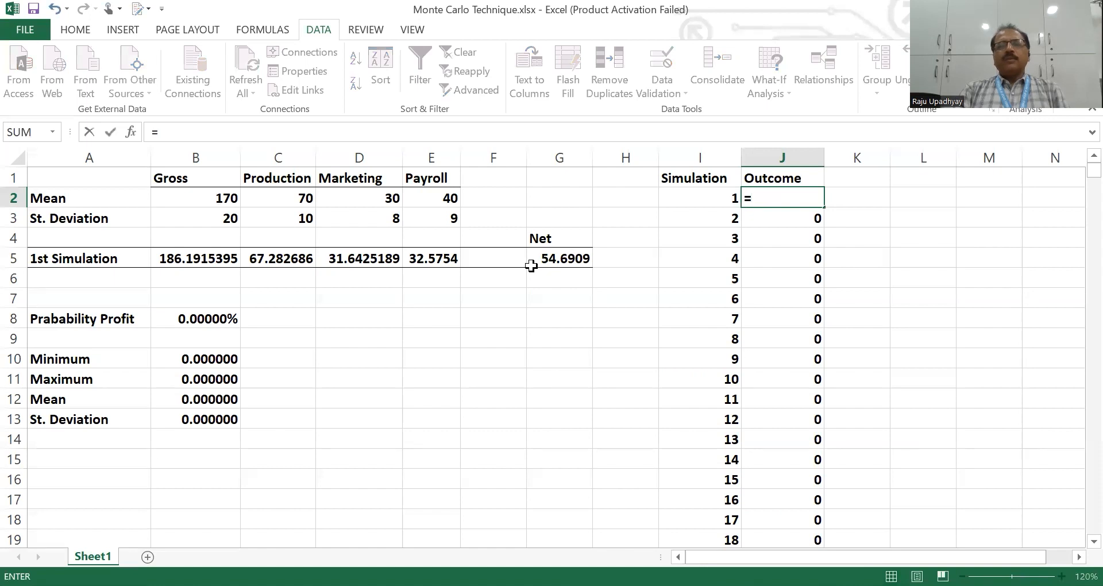
left_click(547, 254)
key("Return")
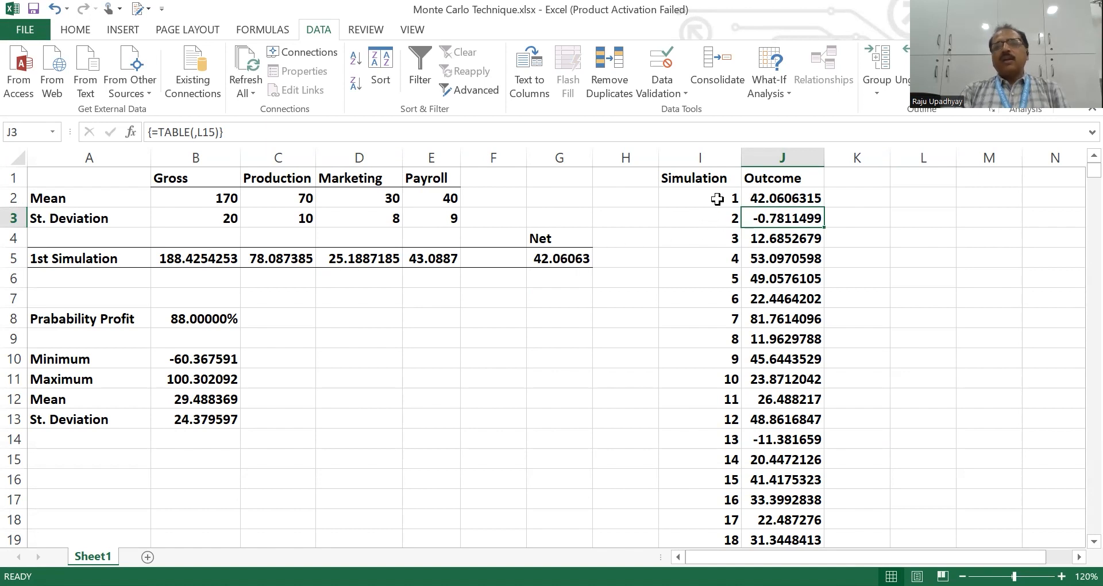
Clear all simulated outcomes from J2:J501.
left_click_drag(783, 198, 793, 482)
key("Delete")
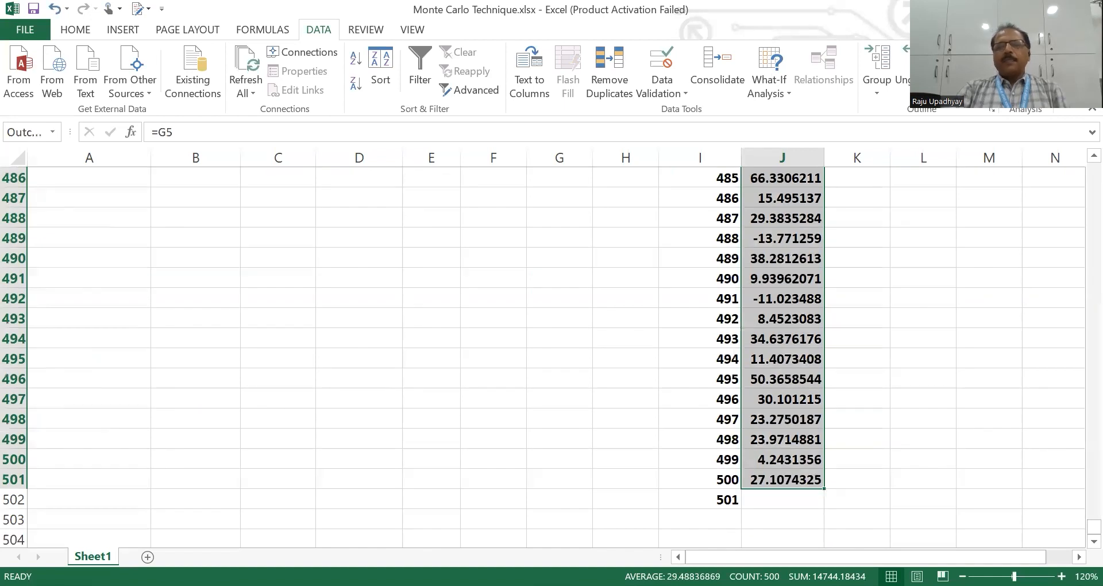
Enter the formula =G5 in the emptied J2 as the first outcome and check the Net formula in G5.
left_click(790, 196)
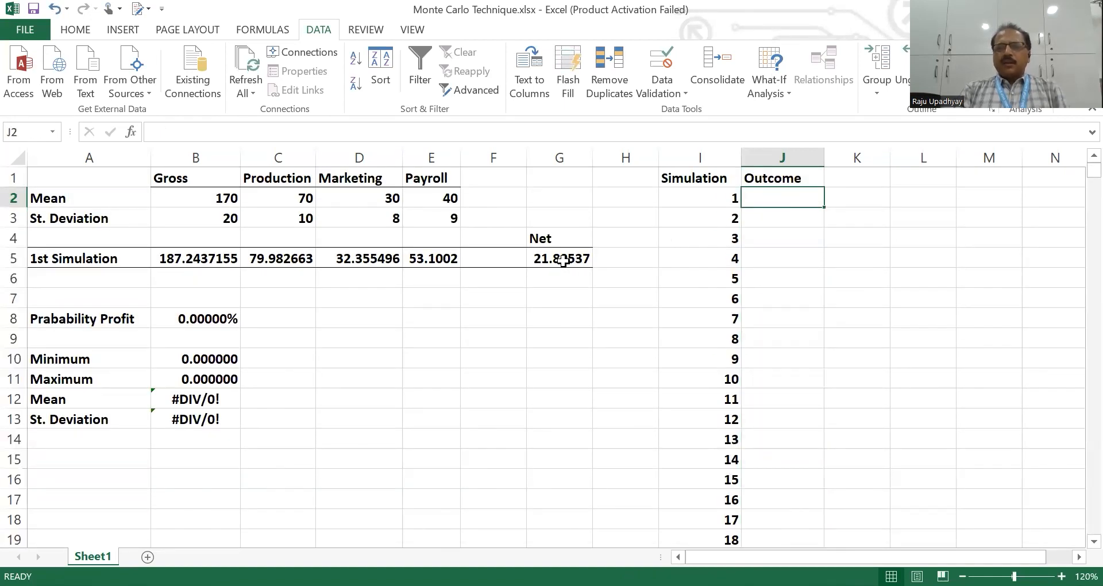
type("=")
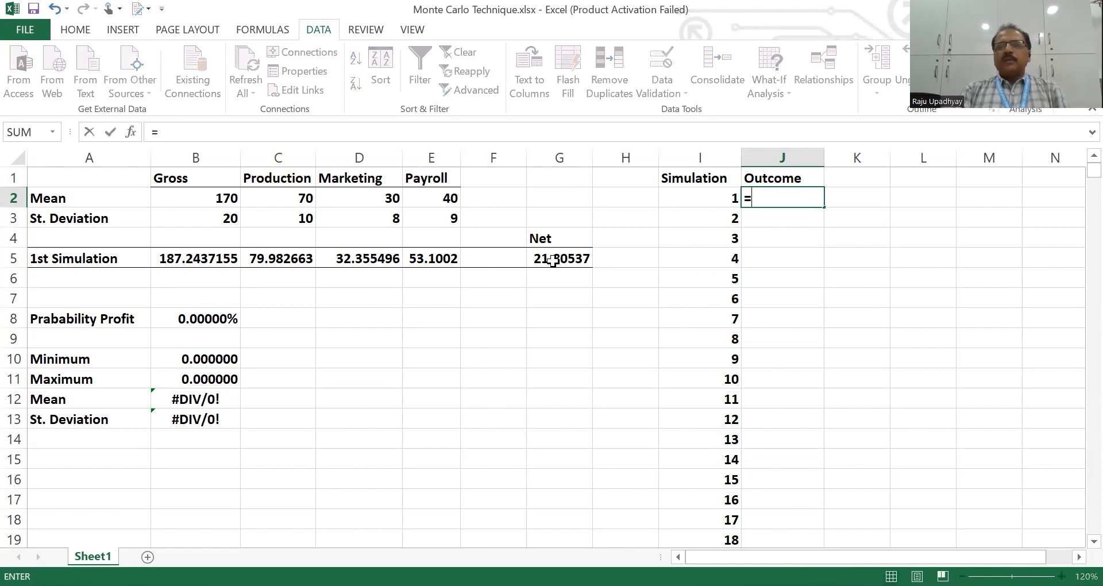
left_click(552, 261)
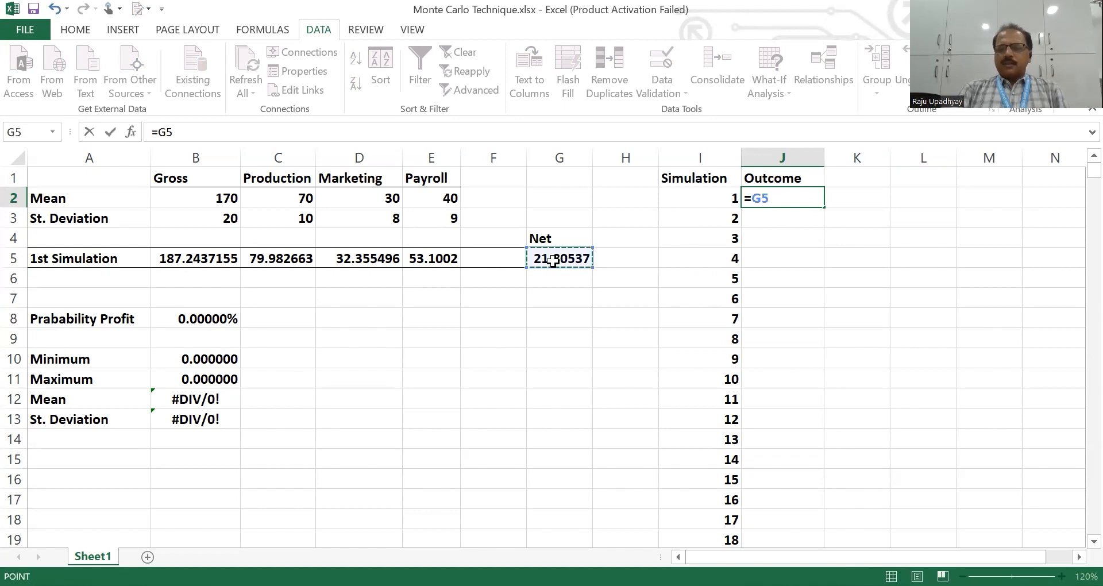
key("Return")
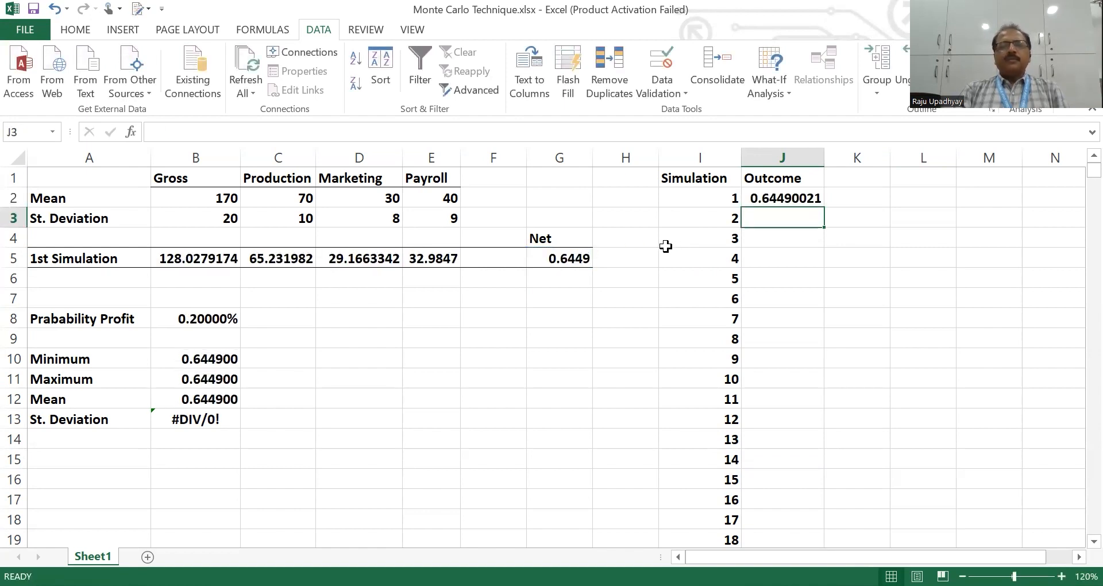
left_click(530, 265)
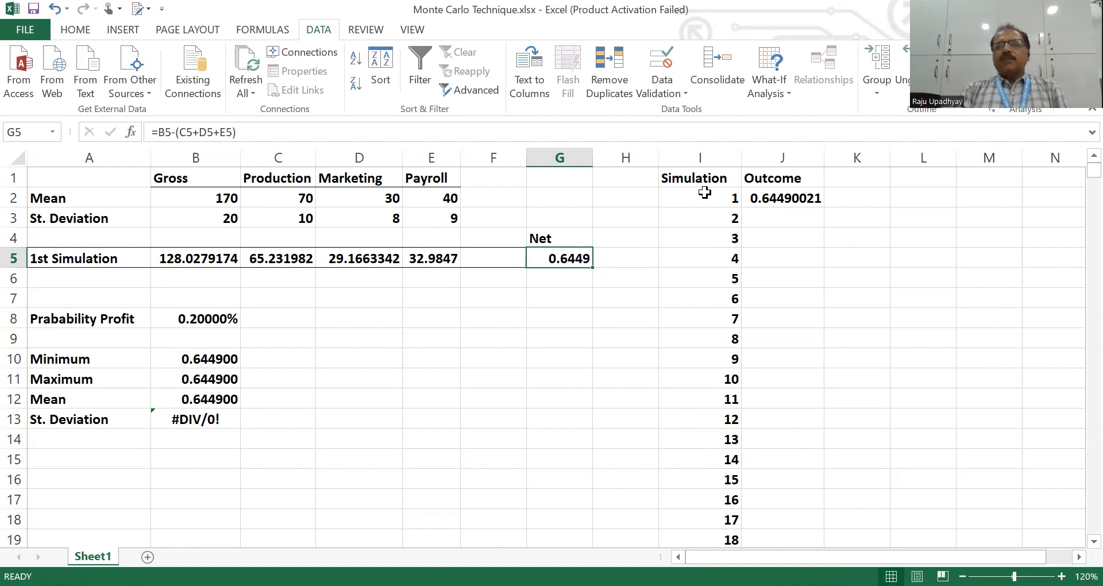
Create a What-If data table over I2:J501 with the row input left blank and empty cell L14 as column input.
left_click_drag(704, 193, 761, 438)
left_click_drag(782, 499, 781, 480)
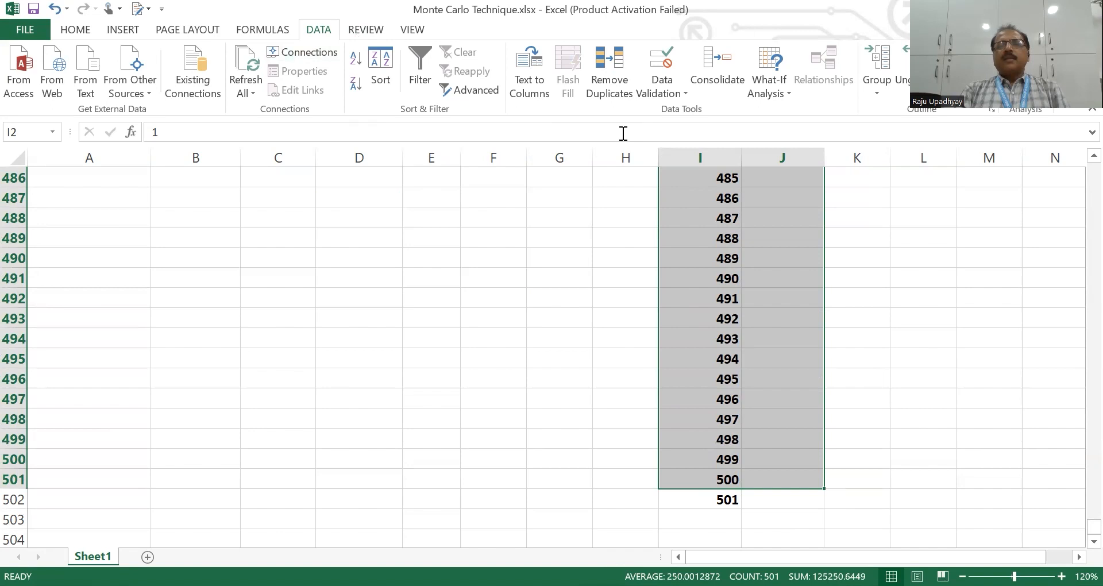
left_click(786, 94)
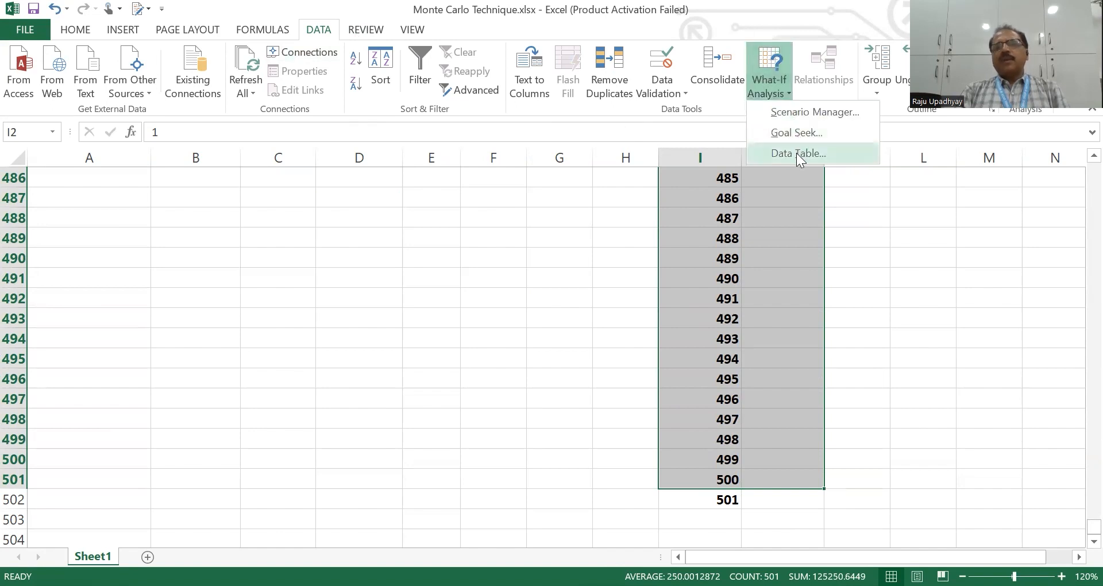
left_click(797, 153)
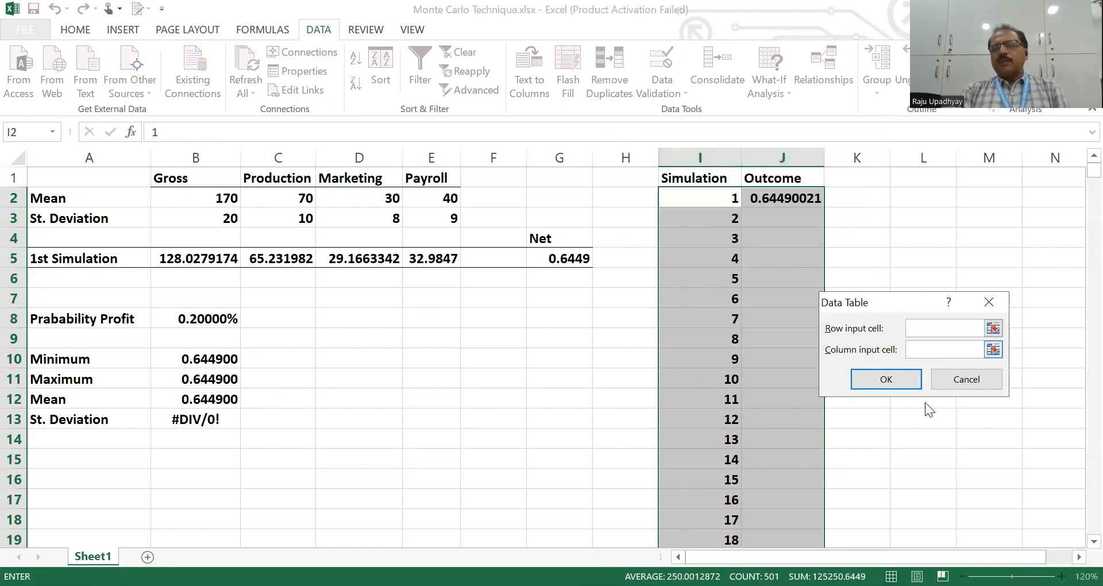
left_click(935, 441)
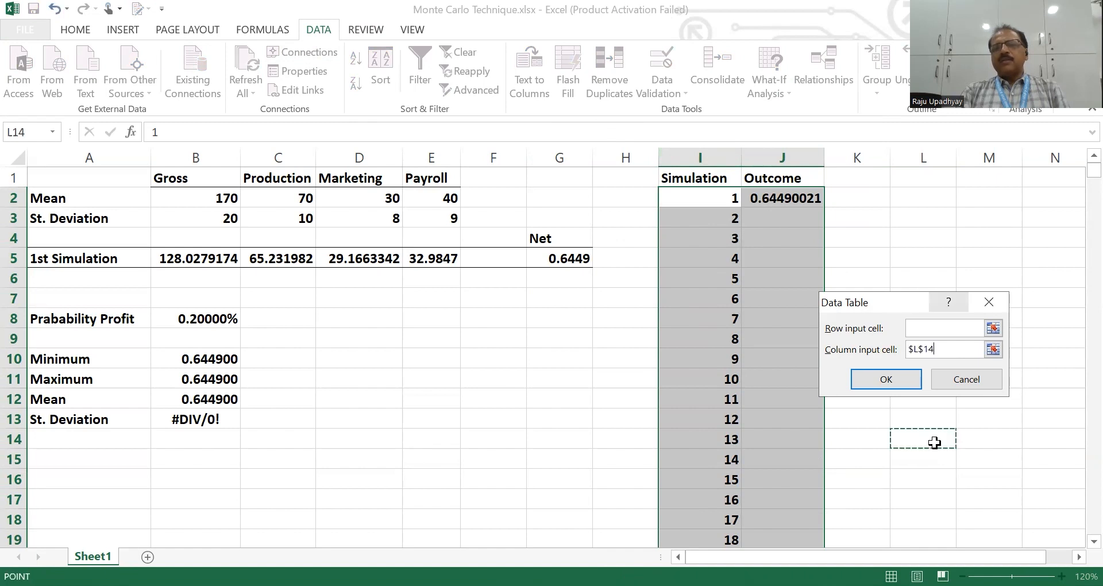
left_click(905, 382)
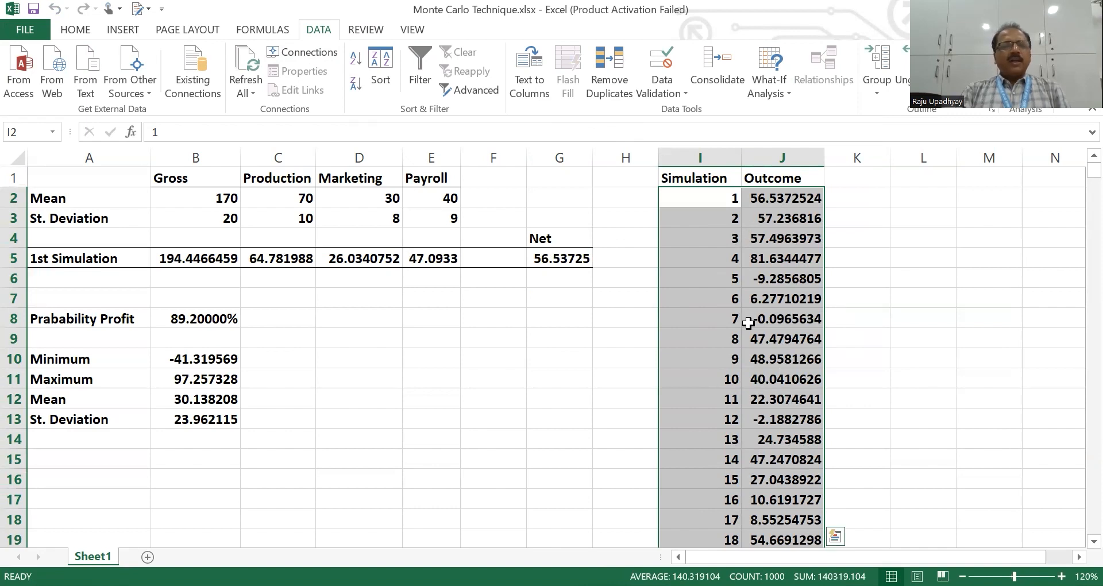
Review the recalculated minimum, maximum, mean and standard deviation formulas in B10:B13.
left_click(208, 360)
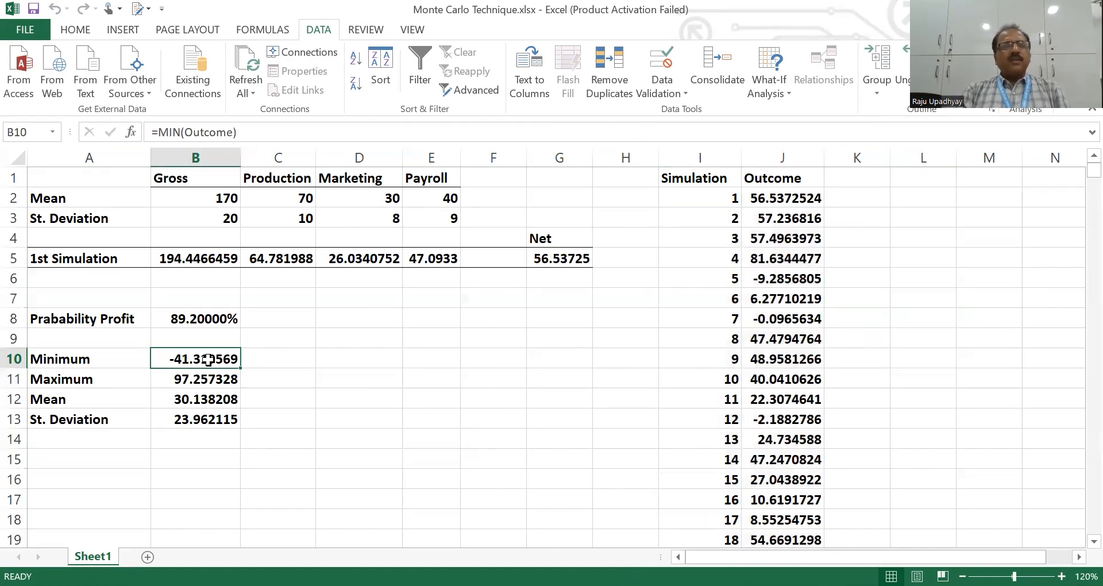
left_click(213, 379)
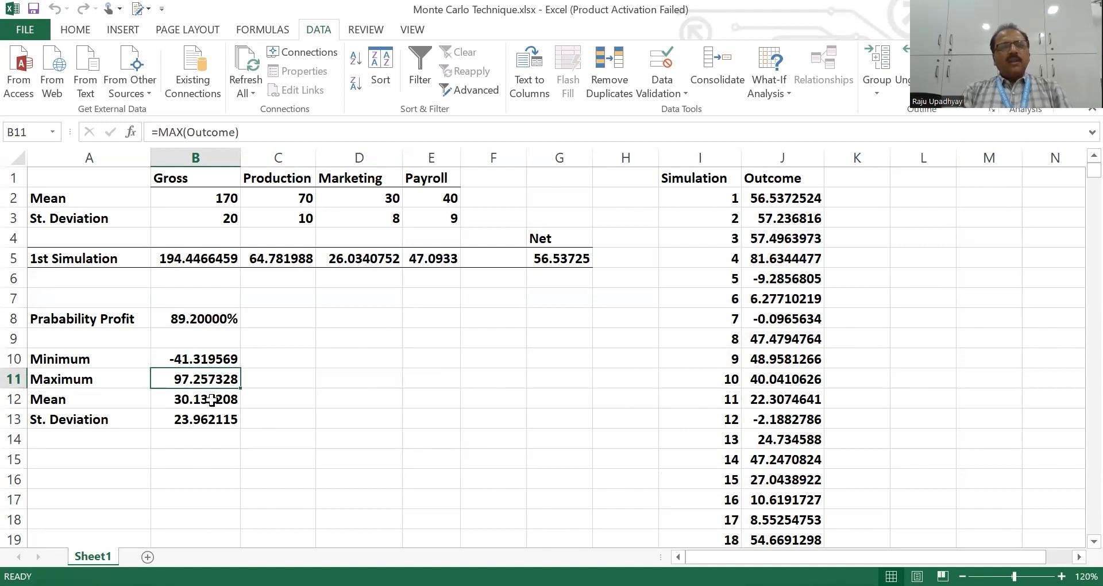
left_click(212, 400)
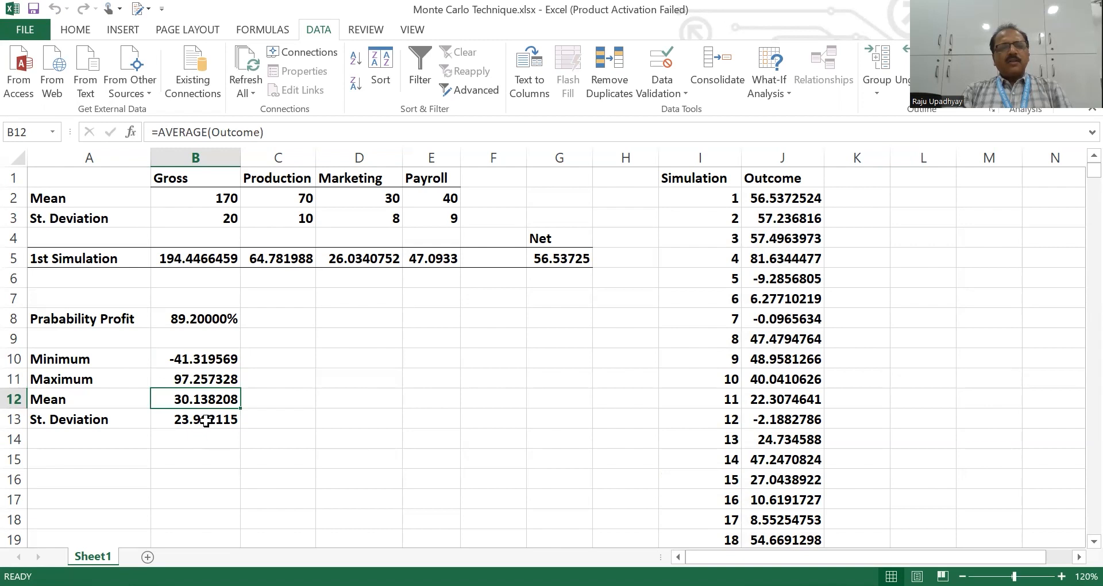
left_click(206, 421)
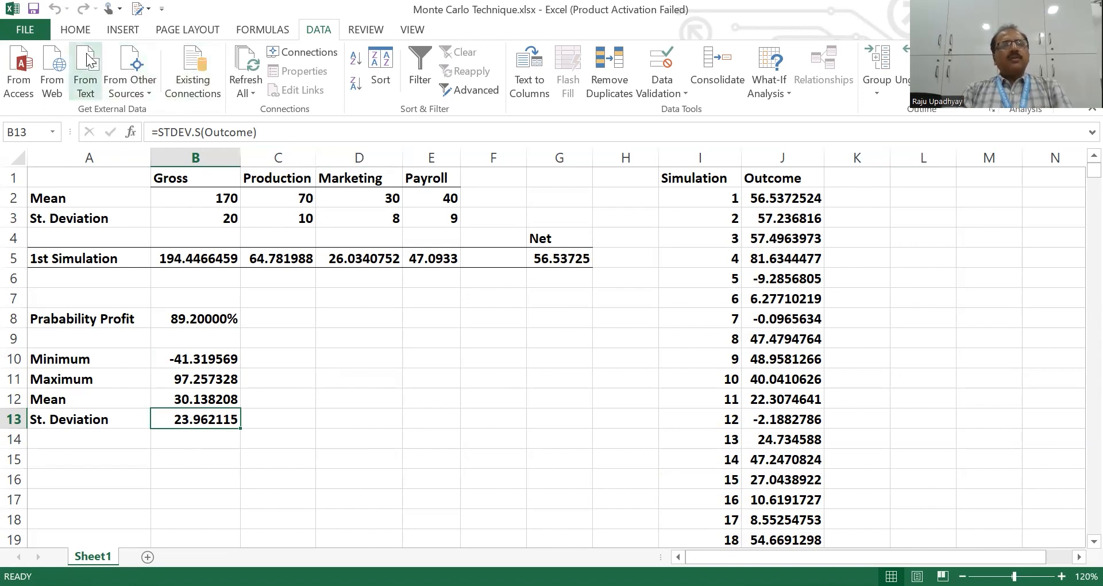
Insert the recommended clustered column chart of the summary statistics in A10:B13 and place it below the 1st Simulation row.
left_click(80, 31)
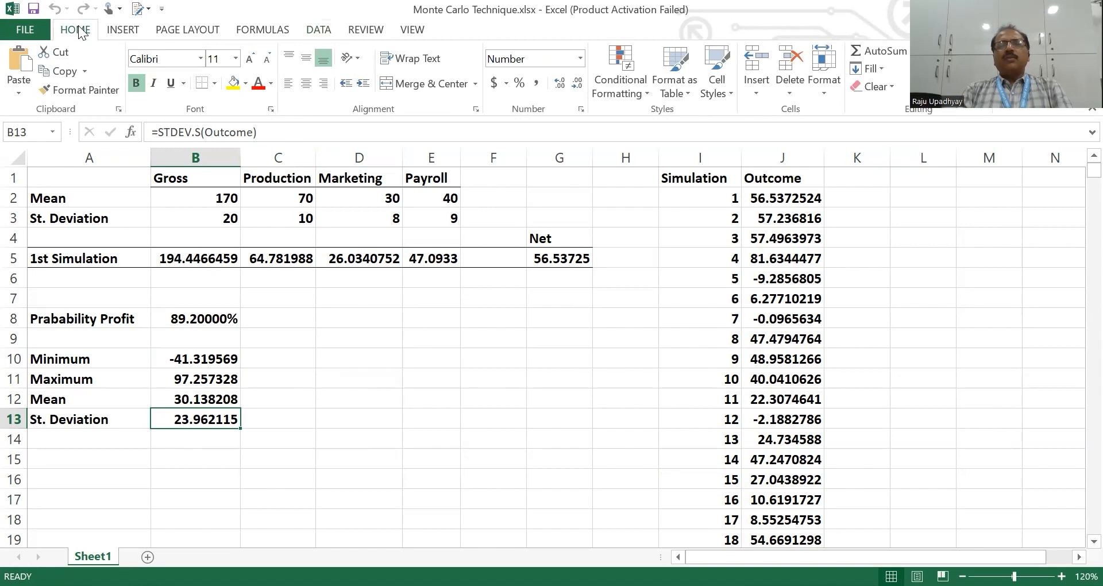
left_click(121, 33)
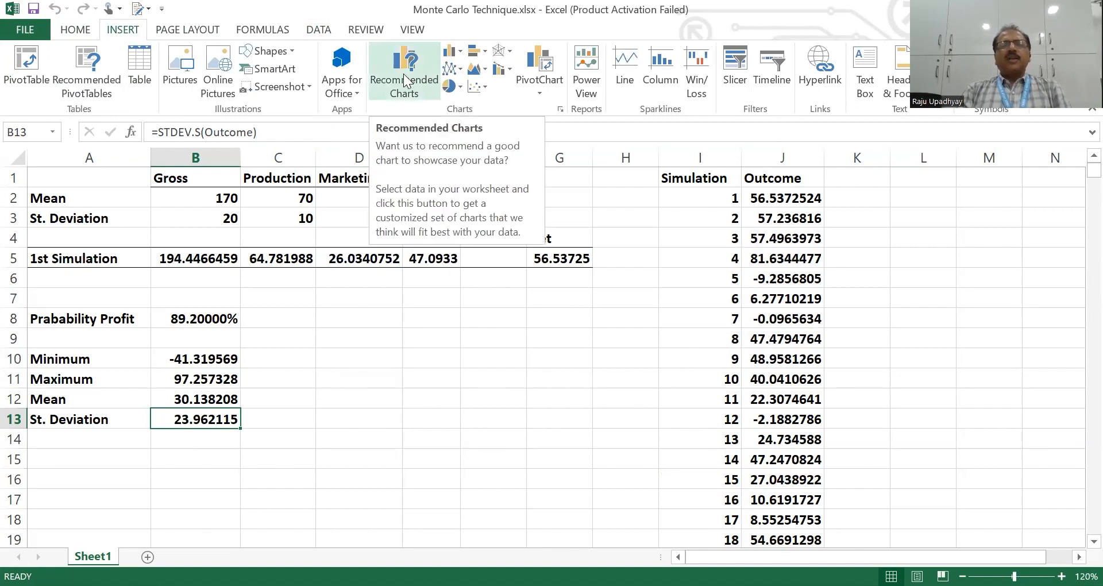
left_click(404, 75)
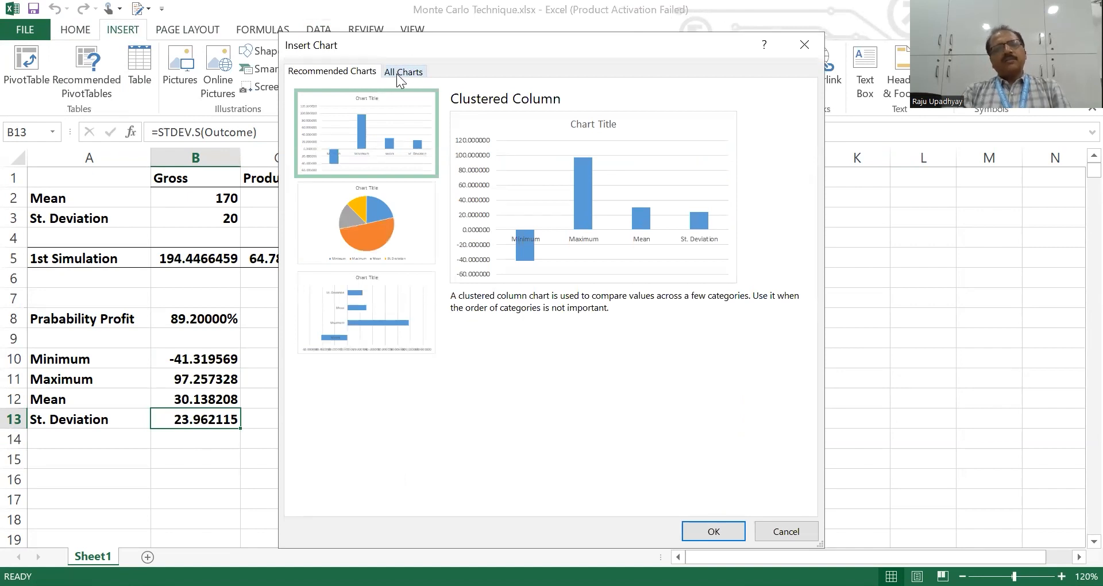
left_click(400, 75)
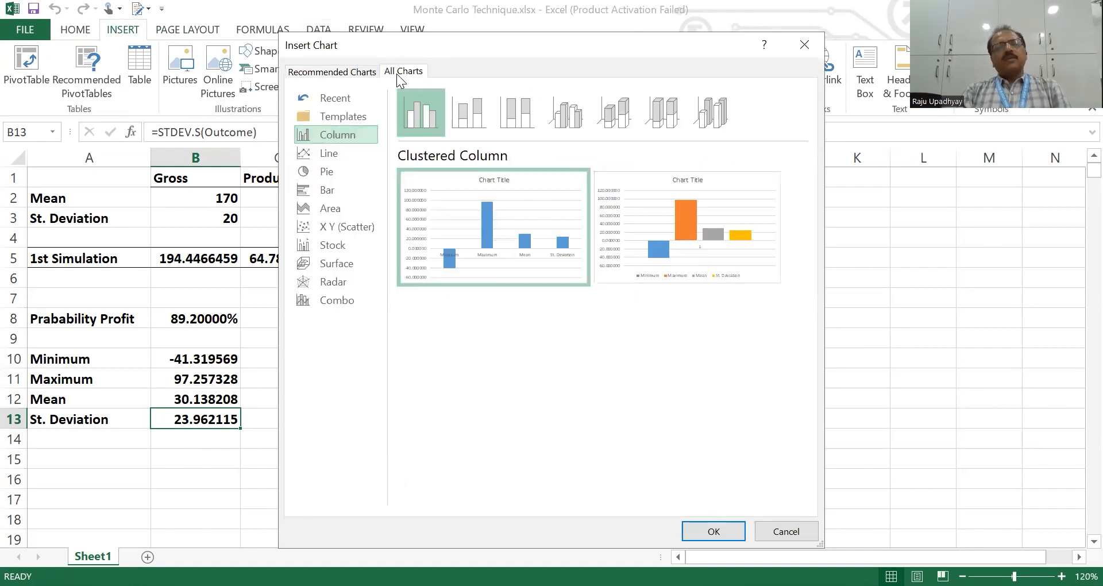
left_click(335, 75)
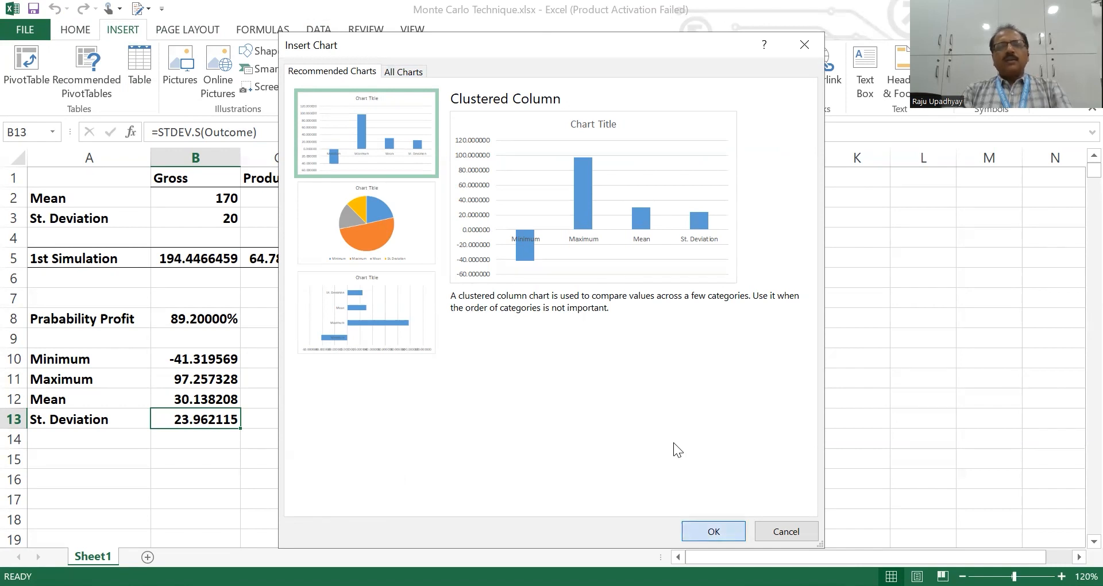
key("Return")
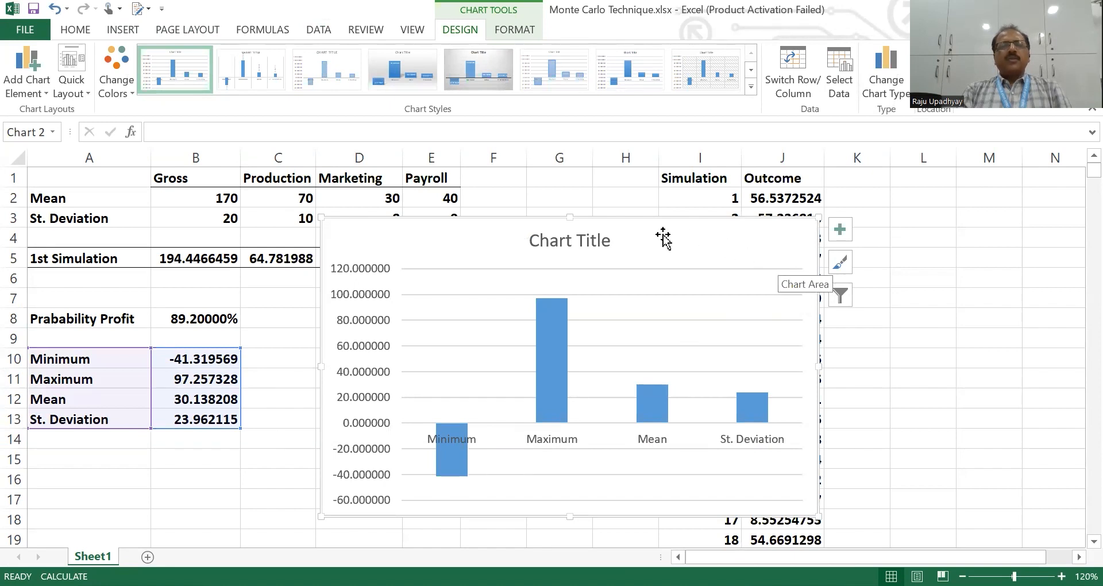
mouse_move(662, 236)
left_mouse_down()
mouse_move(709, 365)
mouse_move(615, 320)
mouse_move(599, 293)
left_mouse_up()
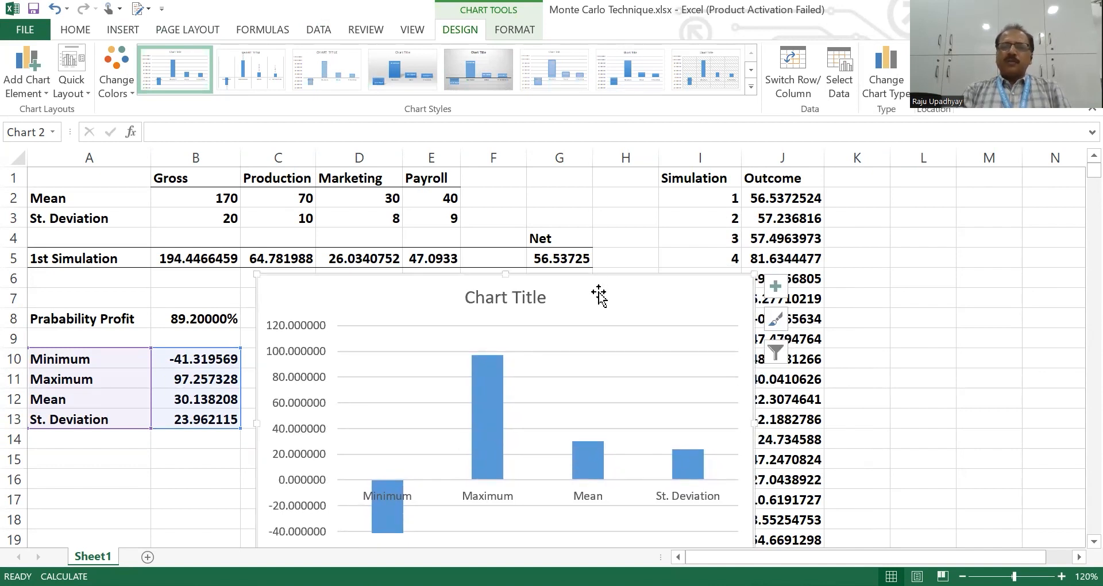